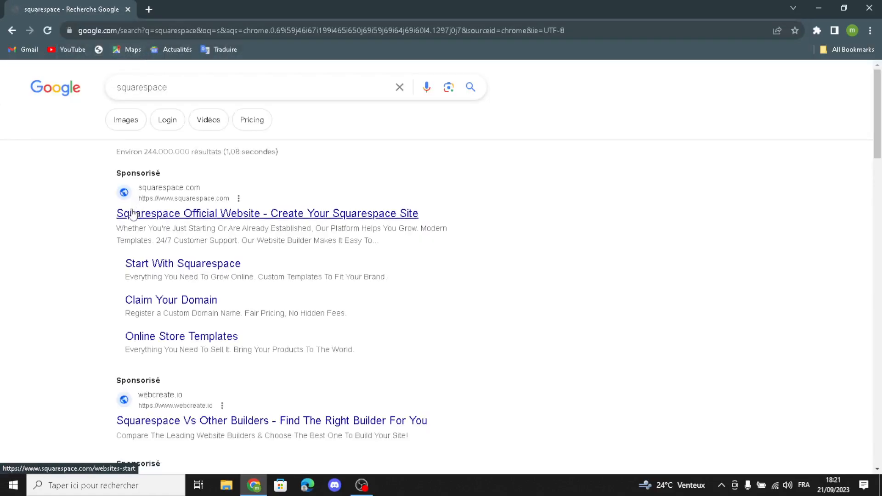
Open Squarespace's website template gallery and filter the templates by Online Store, Memberships, Courses and Services
left_click(130, 214)
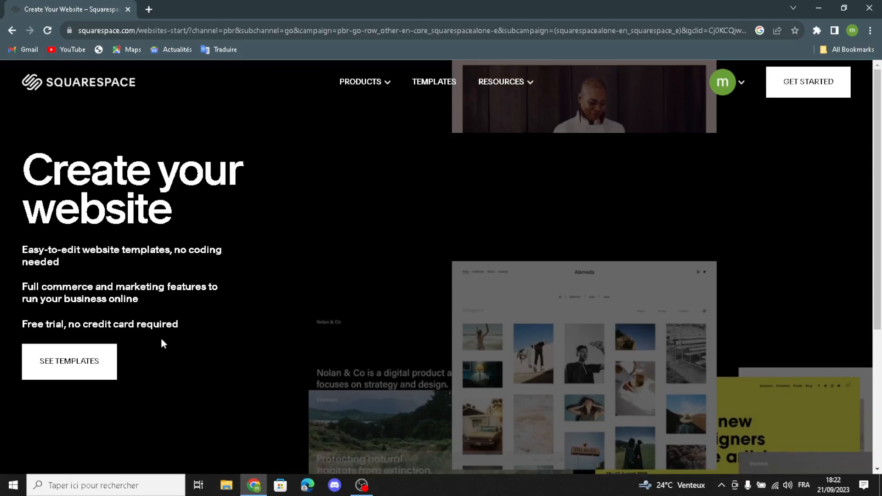
left_click(100, 367)
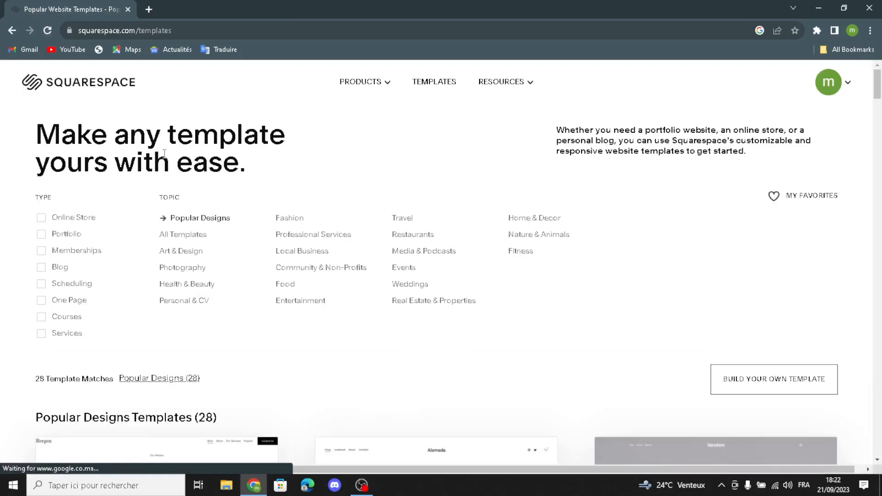
left_click(53, 219)
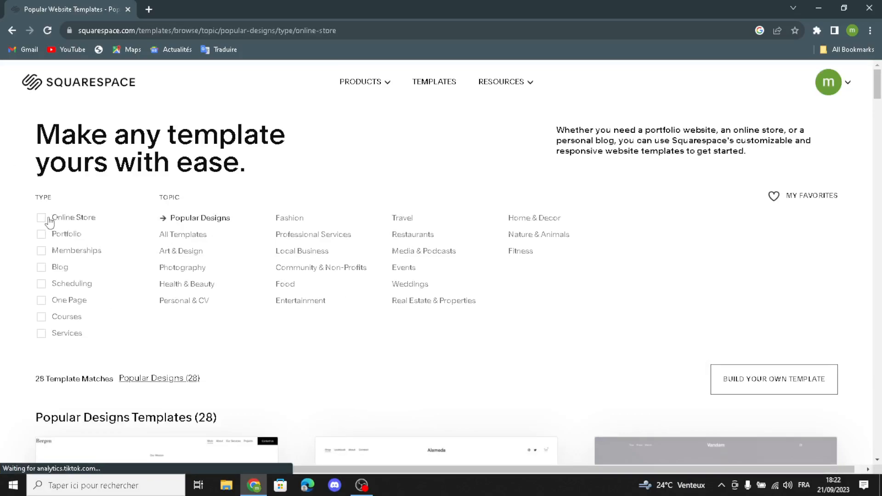
left_click(44, 256)
left_click(41, 319)
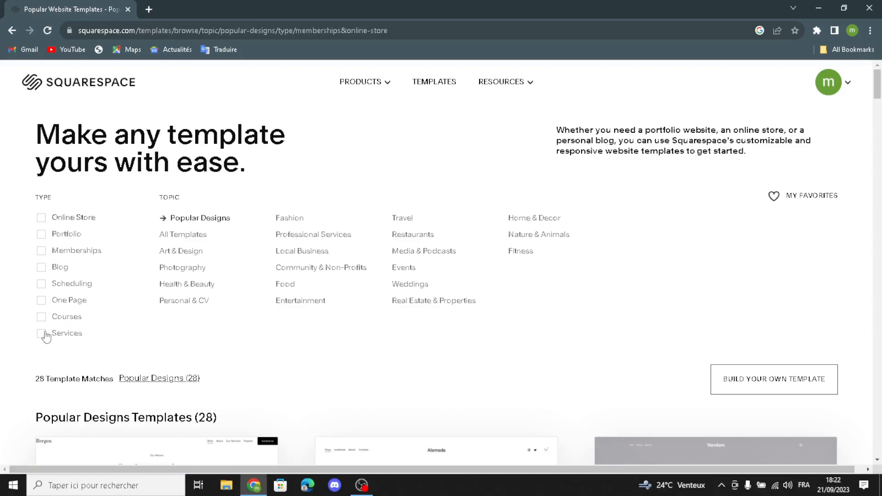
left_click(143, 339)
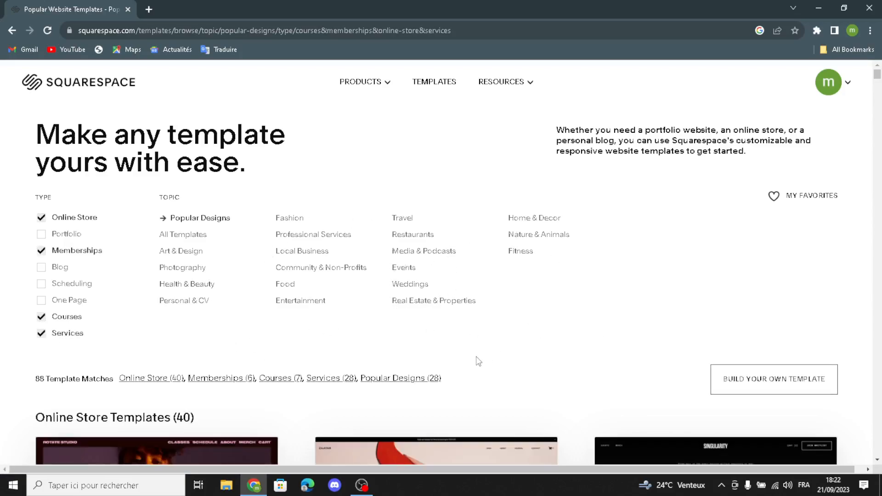
Start building a custom template and title the site PureGlow
scroll(489, 358, "down", 15)
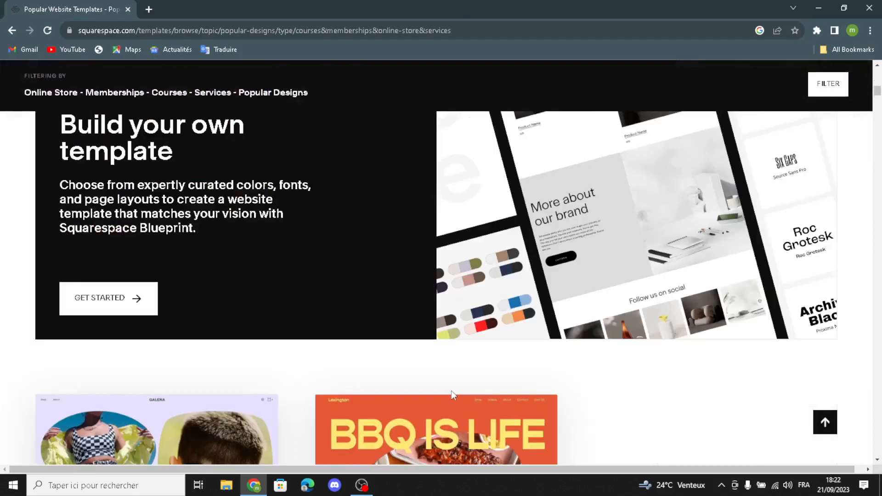
scroll(451, 390, "up", 1)
left_click(112, 356)
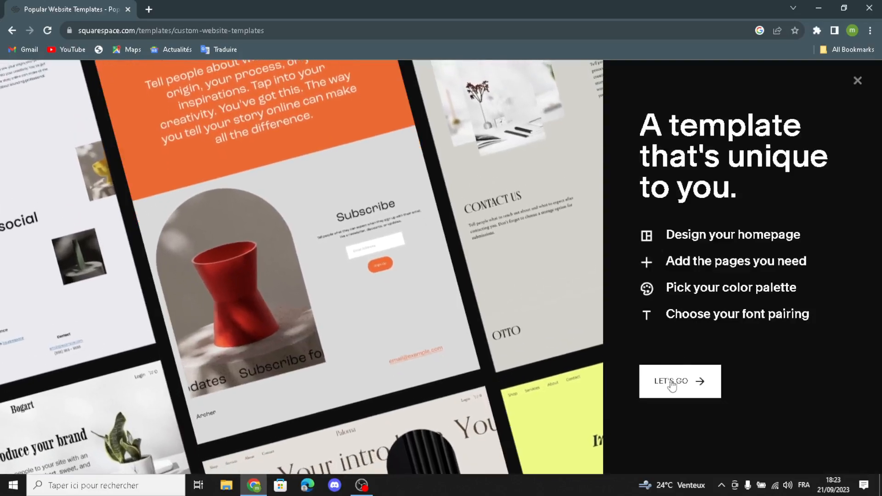
left_click(672, 384)
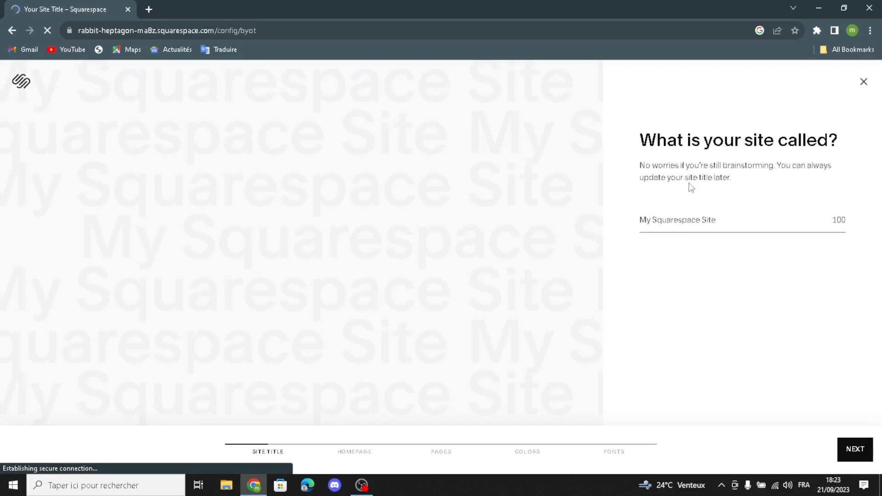
type("PureGlow")
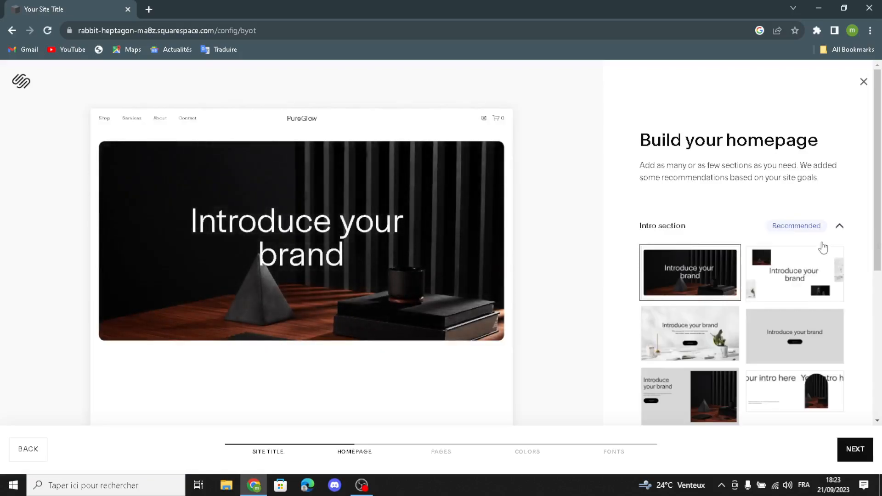
Add the plain grey intro section with a button and the "Shop our product" section with the arched image to the homepage
scroll(789, 297, "down", 1)
left_click(802, 274)
scroll(786, 300, "down", 3)
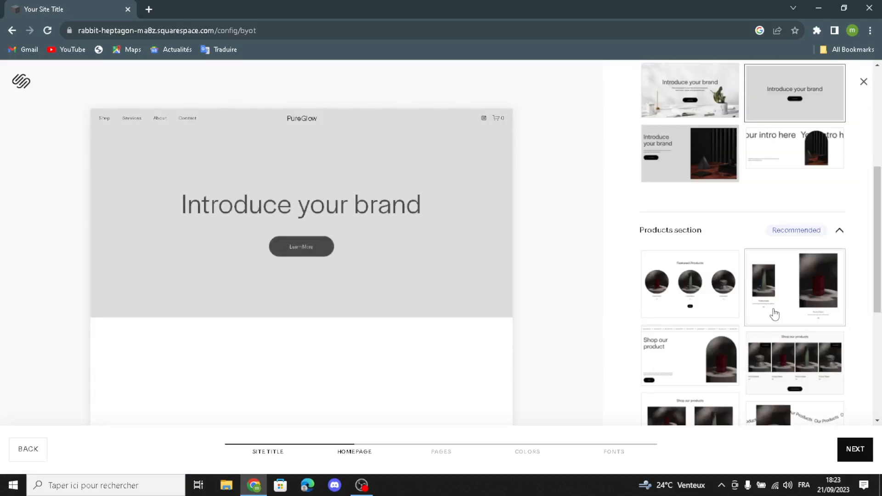
scroll(748, 333, "down", 1)
left_click(712, 309)
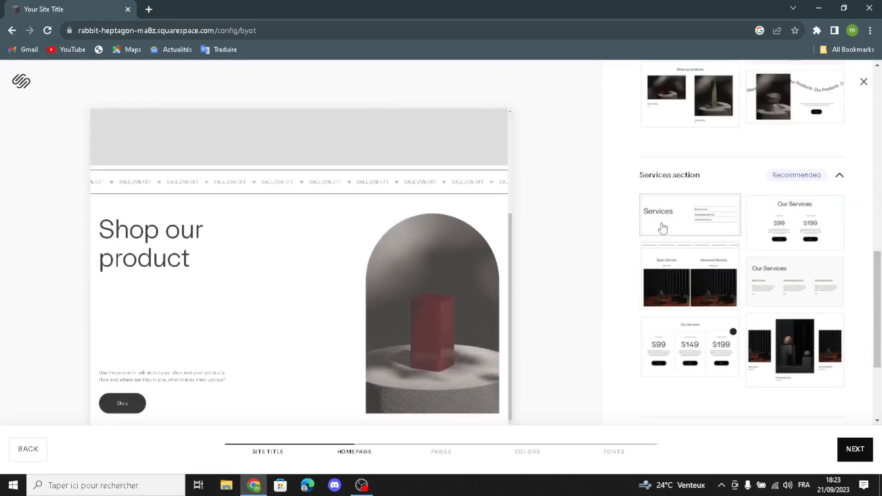
Add the expandable Services list, the text-only About section and the simple centred "Follow us on social" section to the homepage
left_click(673, 225)
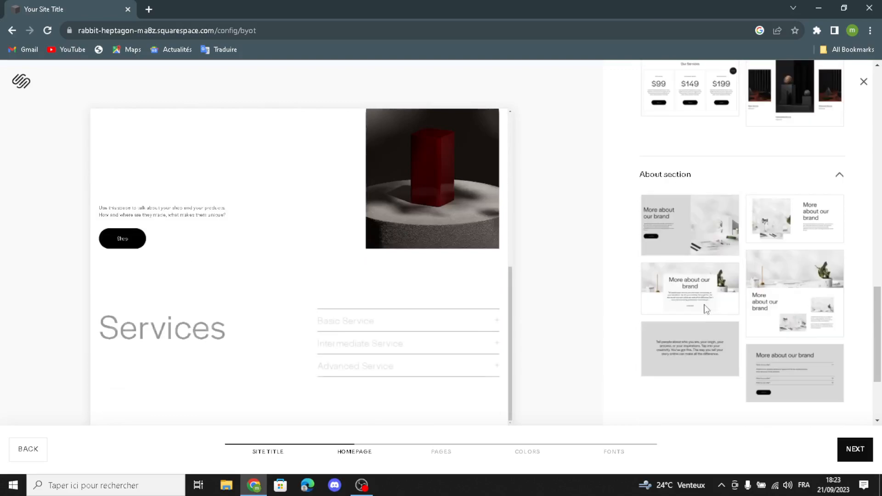
left_click(720, 342)
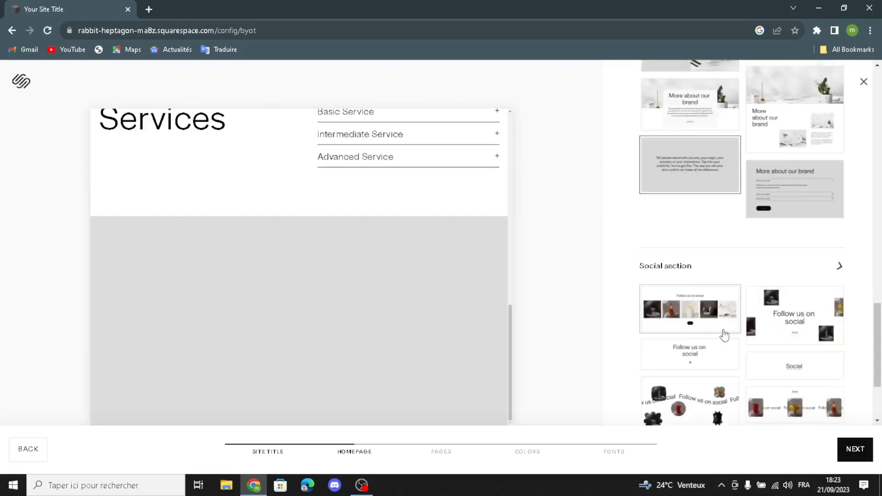
left_click(707, 248)
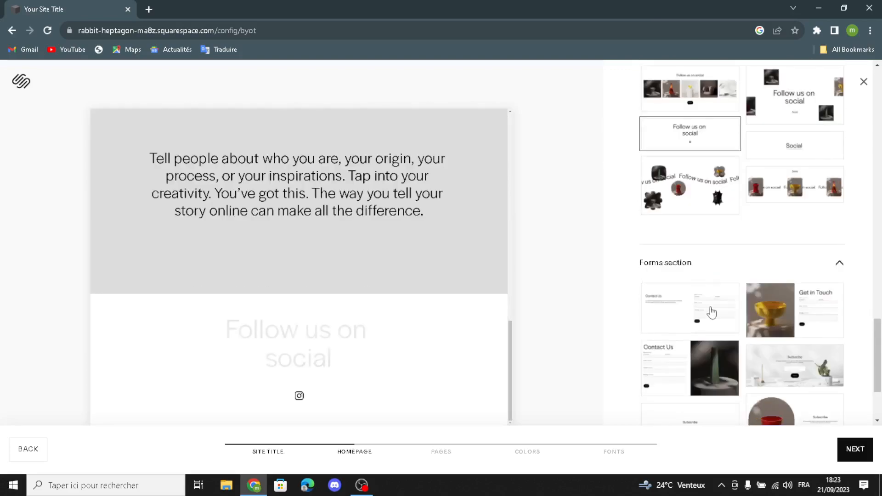
Add the Subscribe form with the arched vase image and the three-column footer, completing the homepage layout
left_click(796, 372)
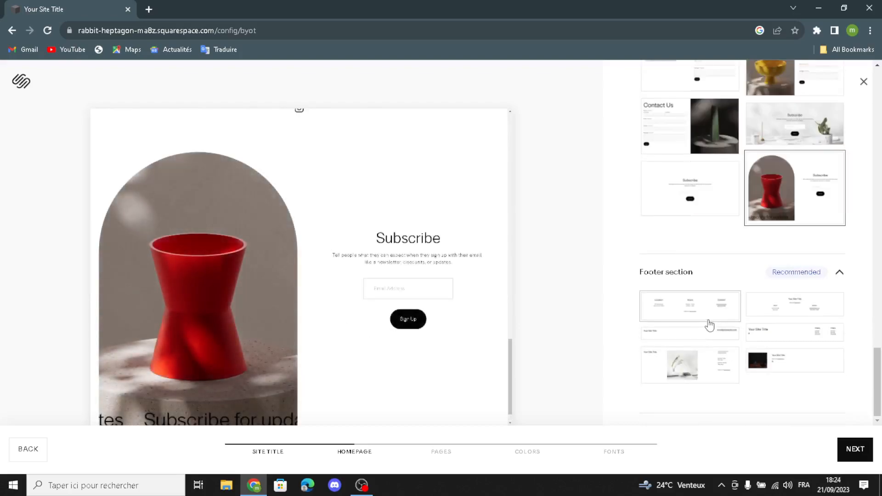
left_click(708, 320)
left_click(864, 451)
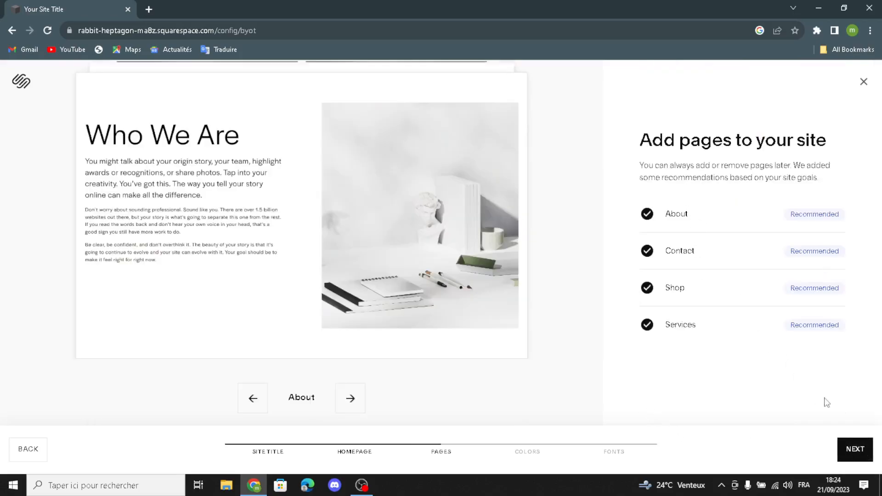
Keep the recommended About, Contact, Shop and Services pages and apply the light grey, navy and black Monochromatic color palette
left_click(855, 449)
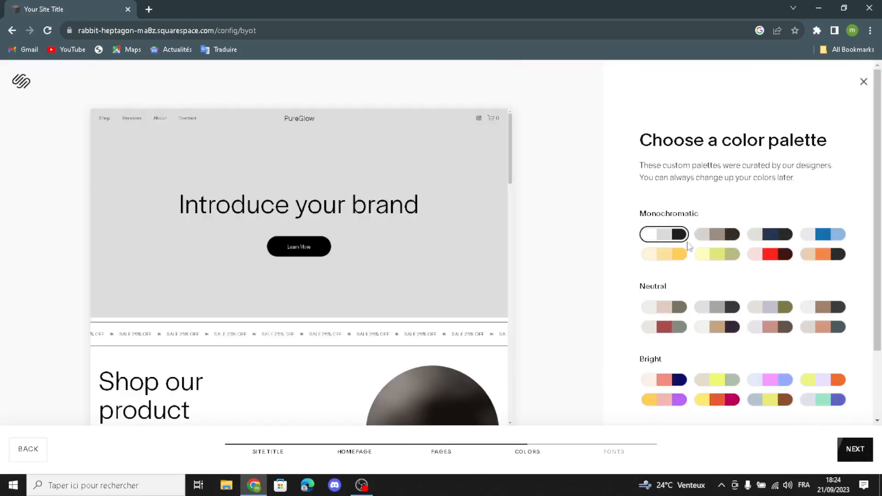
left_click(764, 235)
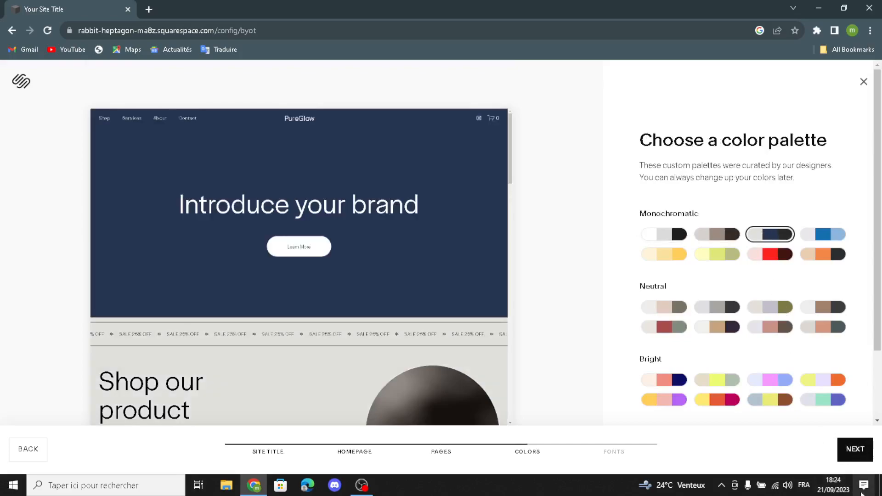
left_click(844, 453)
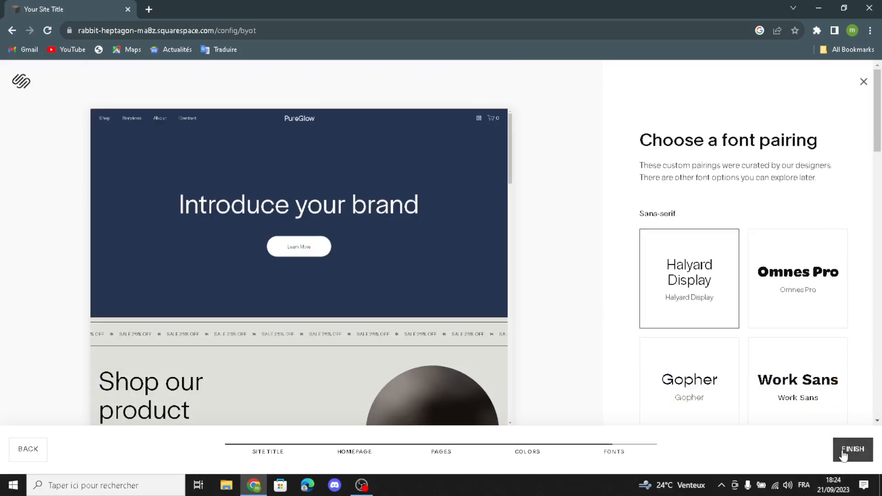
Finish the template with the Halyard Display font pairing and skip the Squarespace AI text personalization
left_click(846, 451)
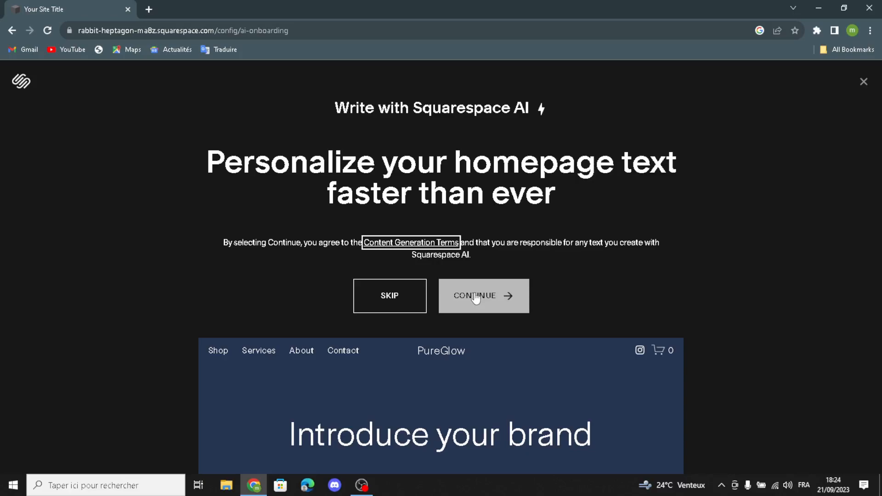
left_click(400, 299)
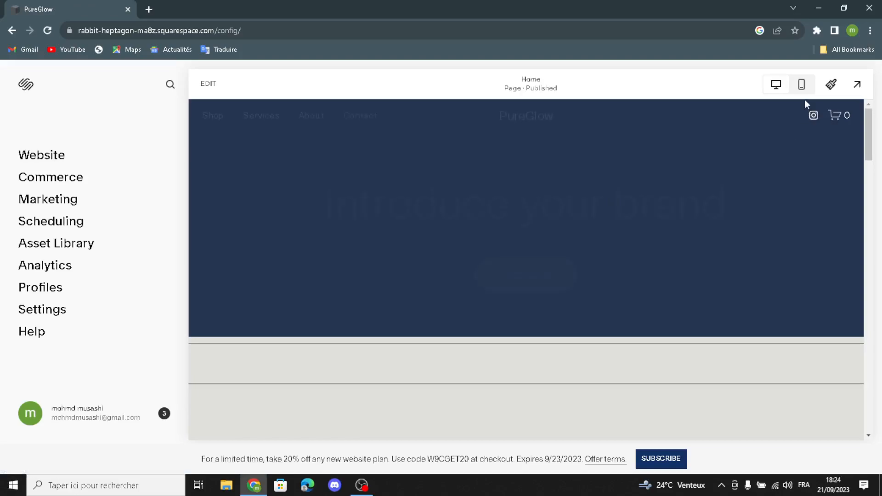
Preview the PureGlow homepage in mobile view and return to the desktop view
scroll(702, 205, "down", 2)
scroll(703, 205, "up", 2)
left_click(801, 84)
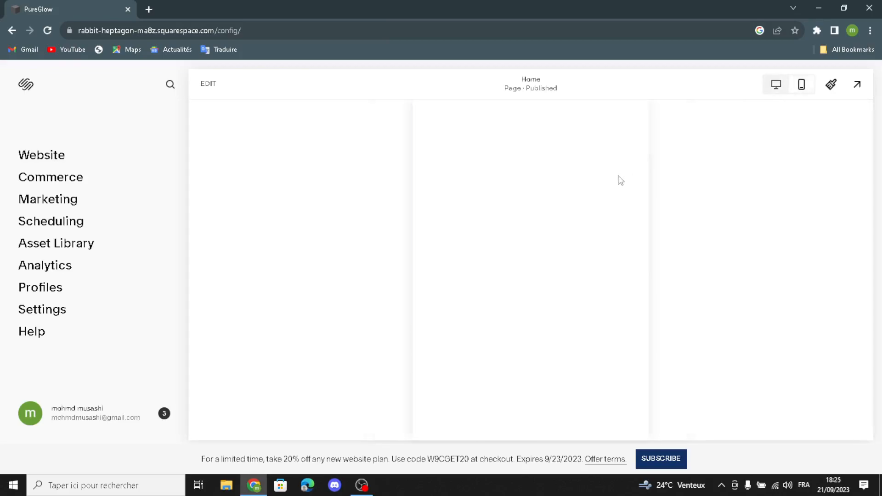
left_click(783, 86)
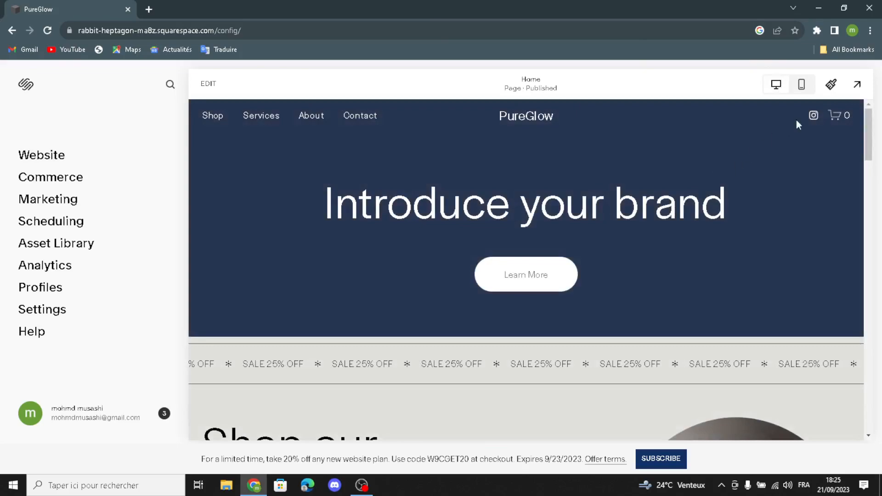
Review the site-wide font settings in Site Styles, including the font pack, base size and global text styles
left_click(832, 84)
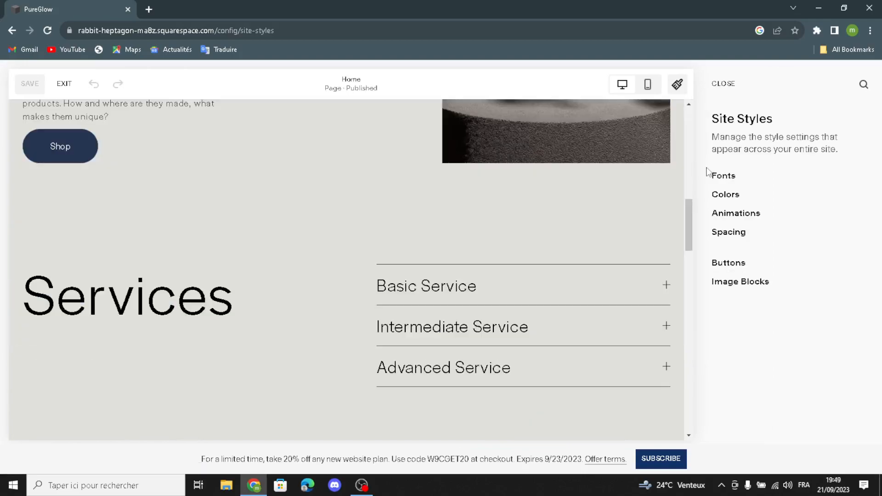
left_click(724, 180)
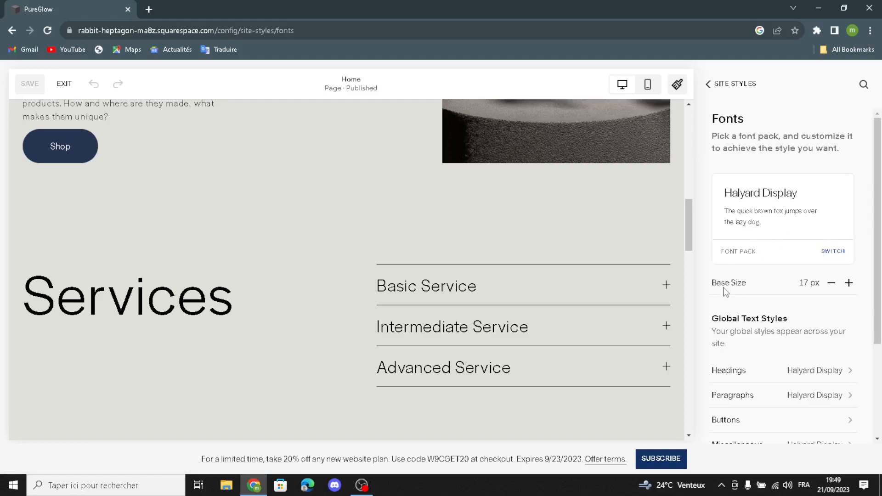
scroll(741, 297, "down", 1)
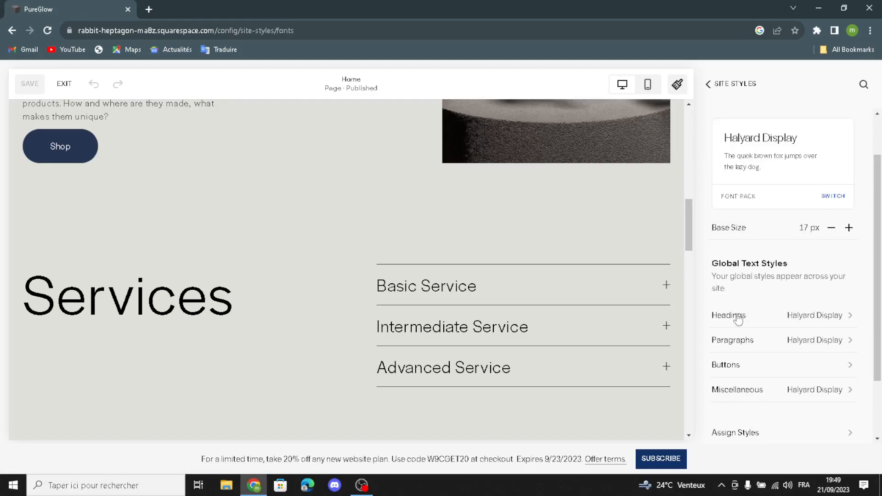
scroll(730, 365, "down", 1)
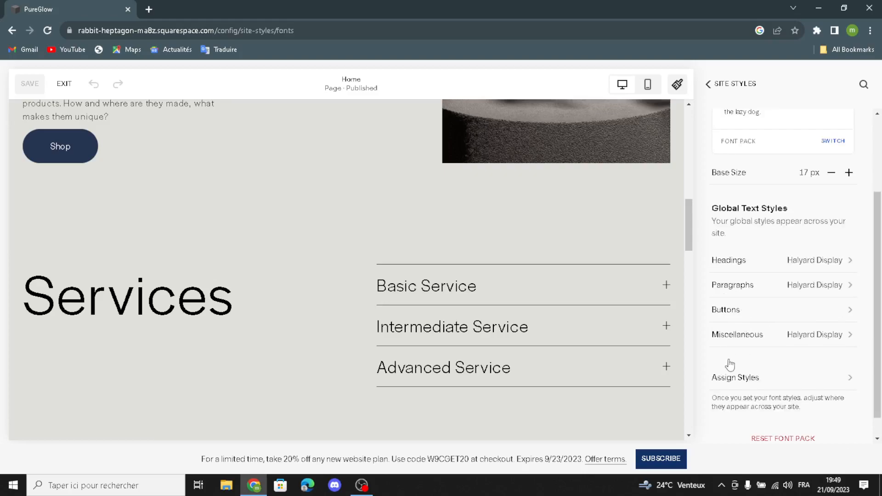
scroll(731, 365, "down", 1)
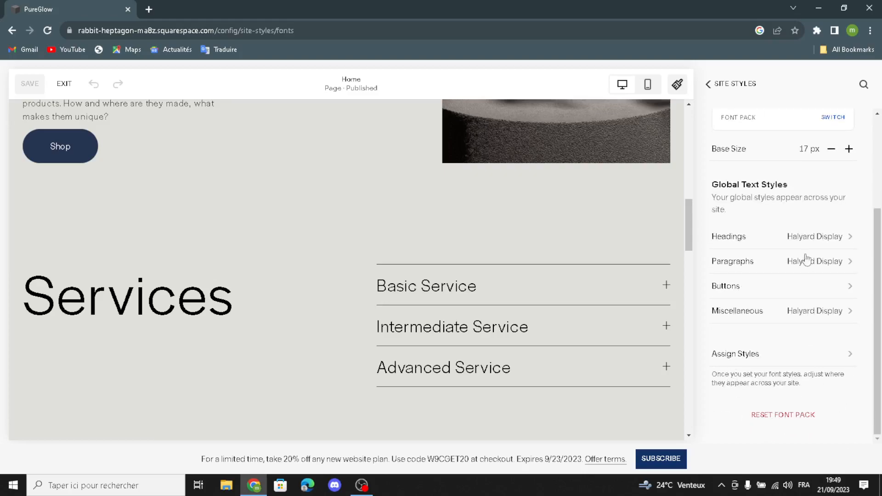
left_click(711, 91)
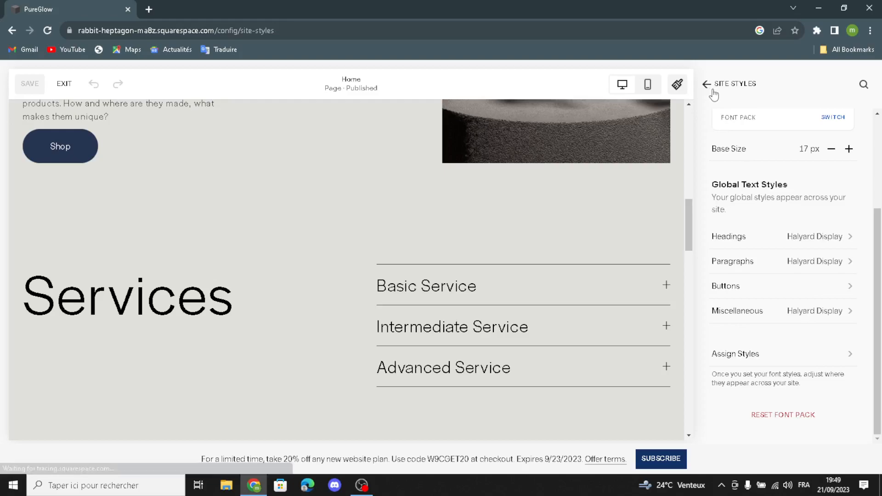
Open the Bright 2 color theme for editing from the site's color styles
left_click(726, 196)
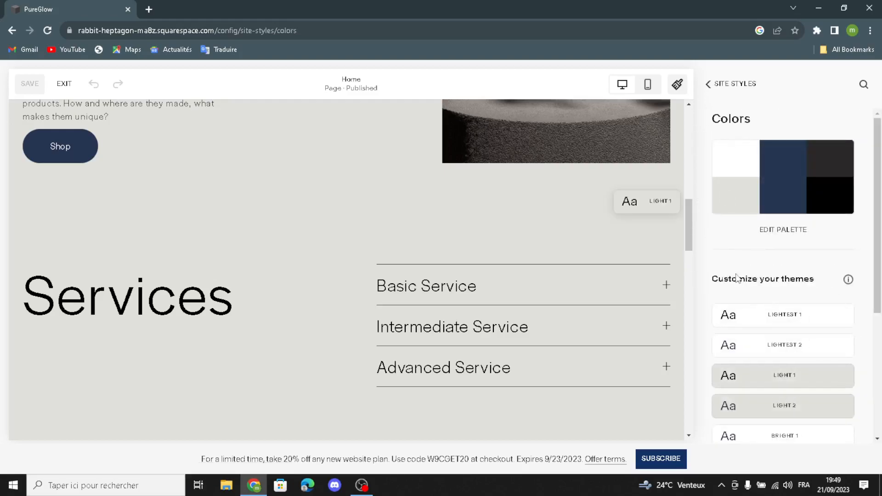
scroll(734, 273, "down", 2)
scroll(734, 275, "down", 1)
left_click(739, 306)
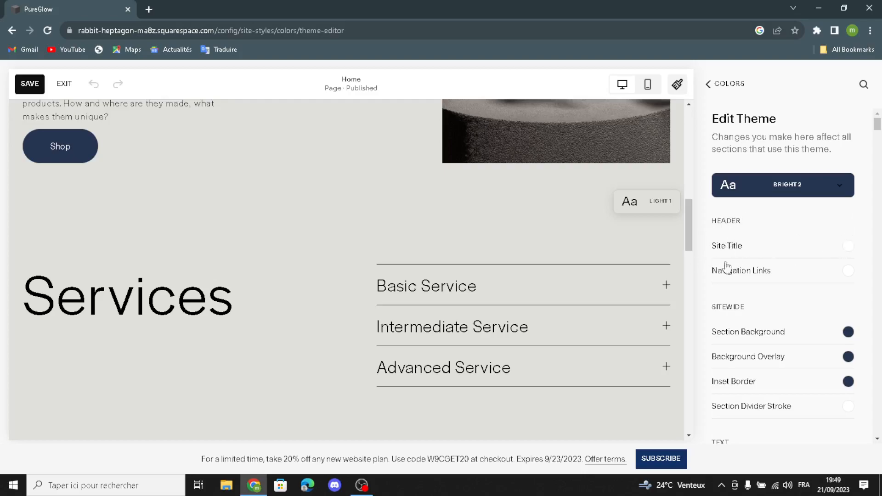
Examine the custom and palette color options for the Site Title, plus the Bright 2 theme's sitewide and text color settings
left_click(852, 248)
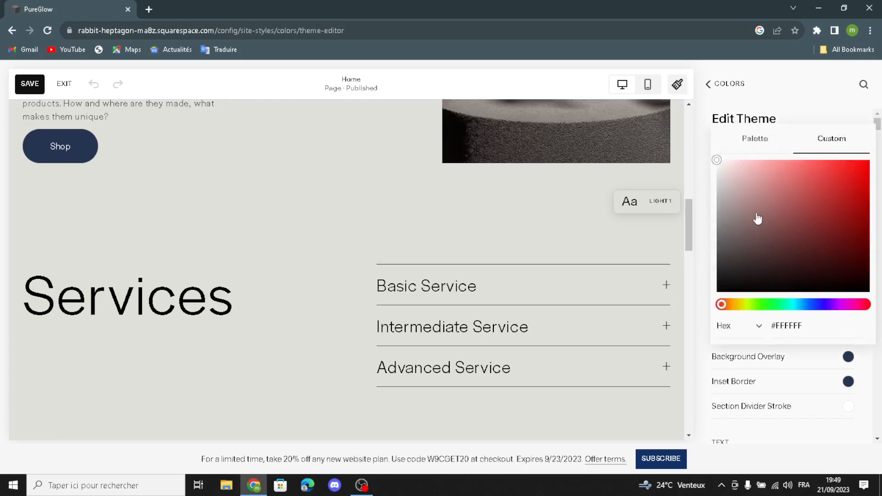
left_click(760, 147)
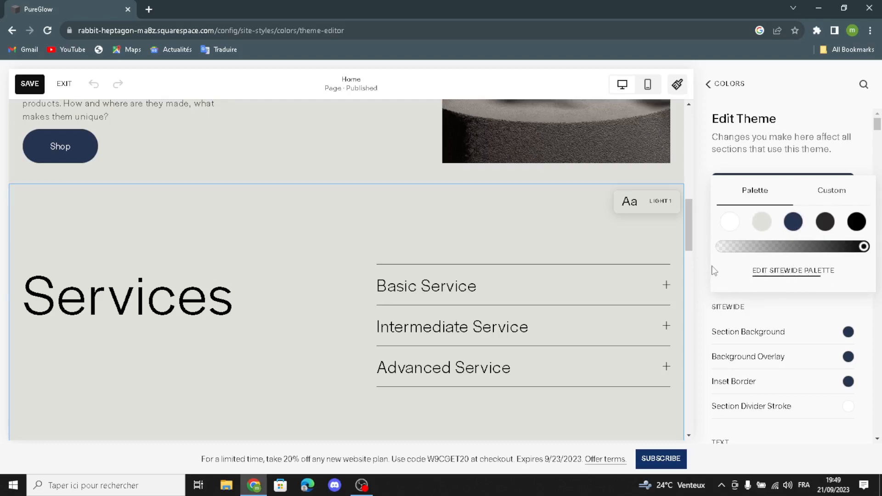
left_click(699, 268)
scroll(751, 291, "down", 3)
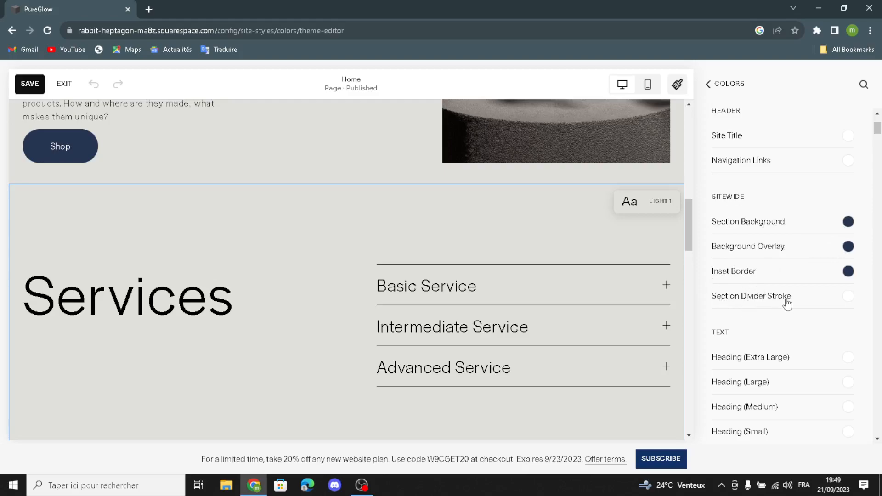
scroll(786, 303, "down", 2)
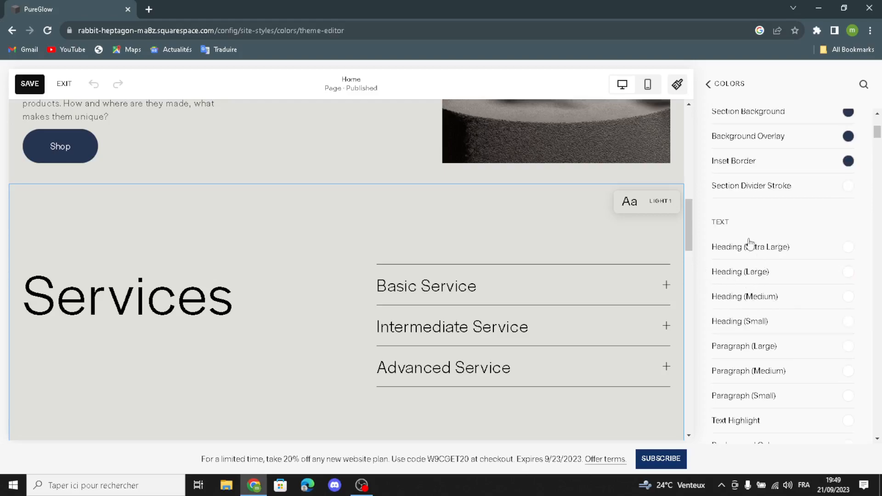
Review the Bright 2 theme's remaining text color settings and the site-wide animation style and speed options
scroll(706, 356, "down", 2)
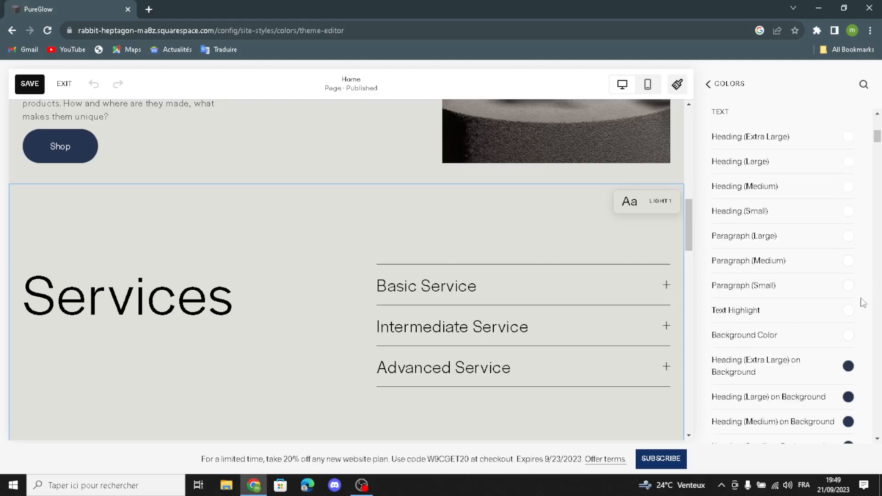
left_click(709, 90)
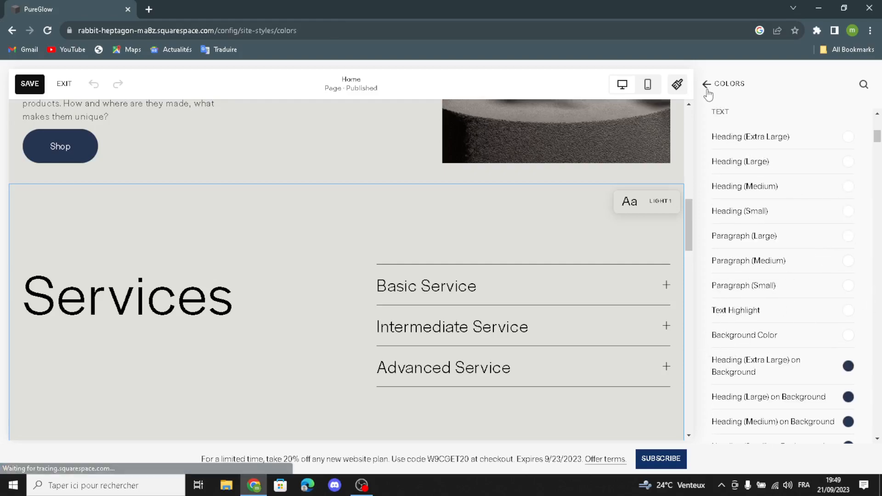
left_click(715, 89)
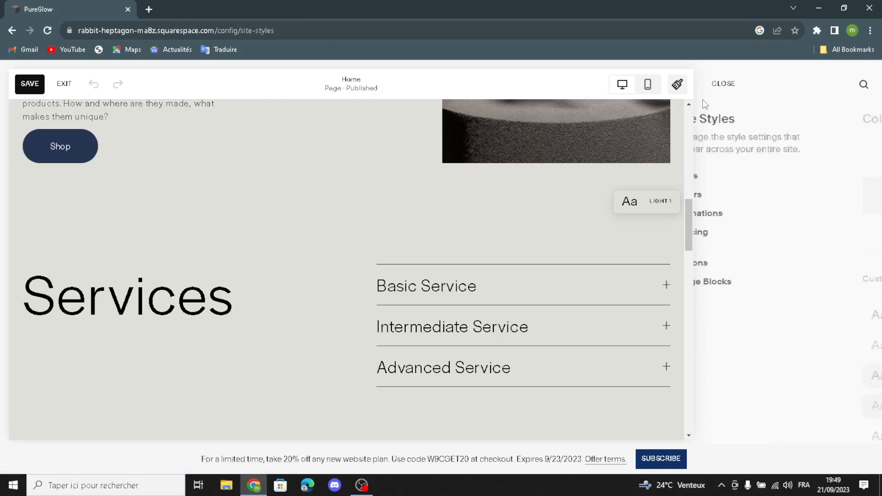
left_click(735, 217)
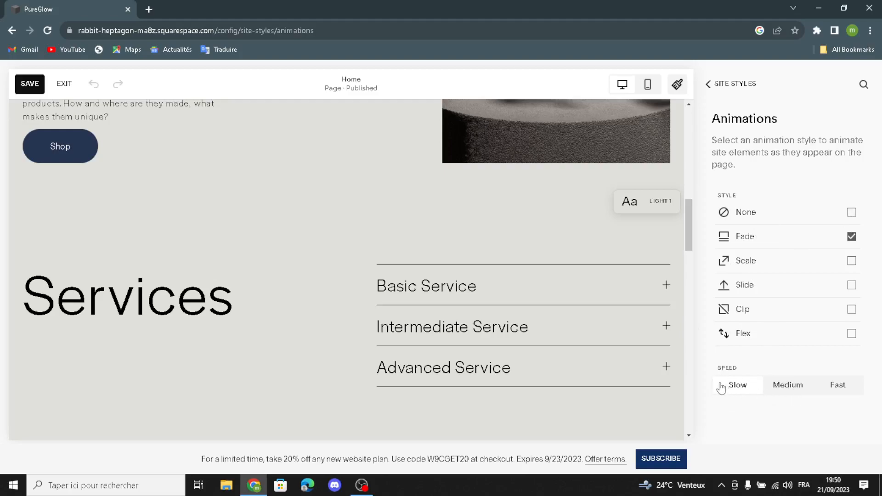
left_click(714, 84)
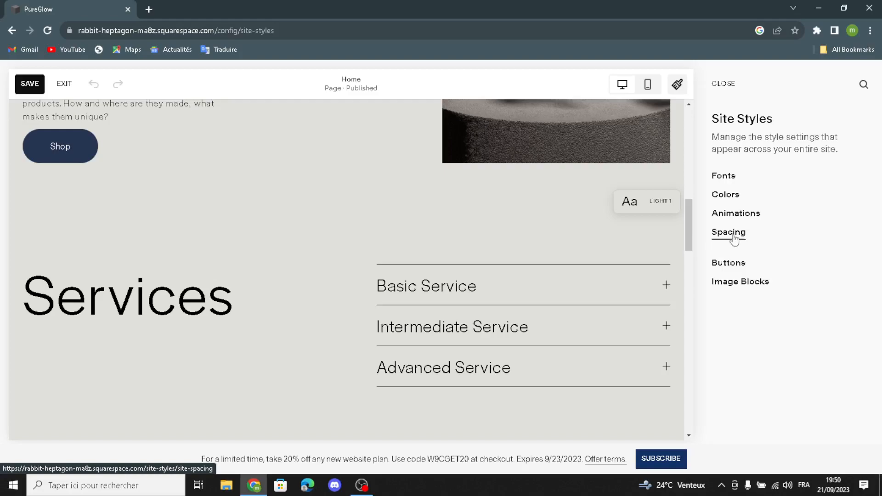
Review the site-wide spacing settings and the primary button style settings
left_click(734, 234)
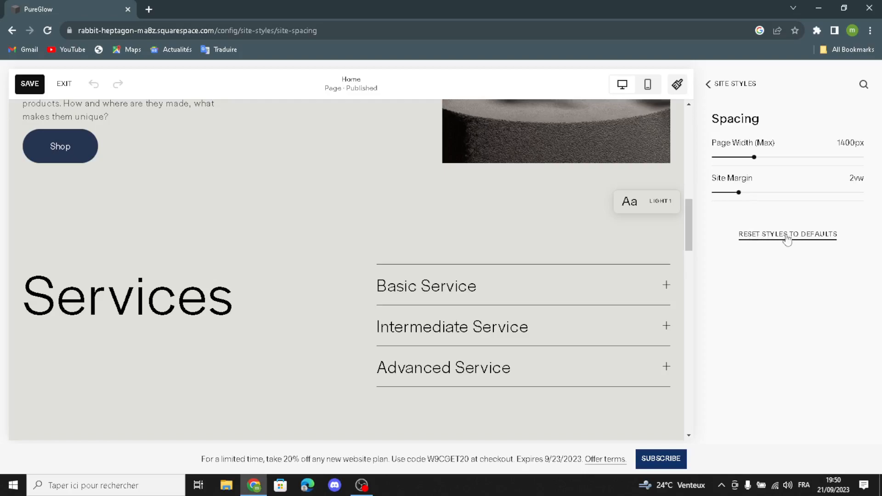
left_click(708, 84)
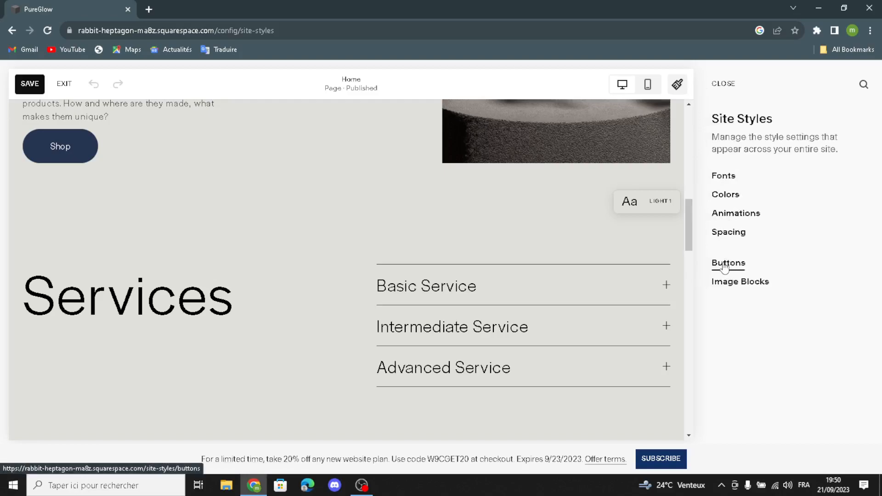
left_click(727, 261)
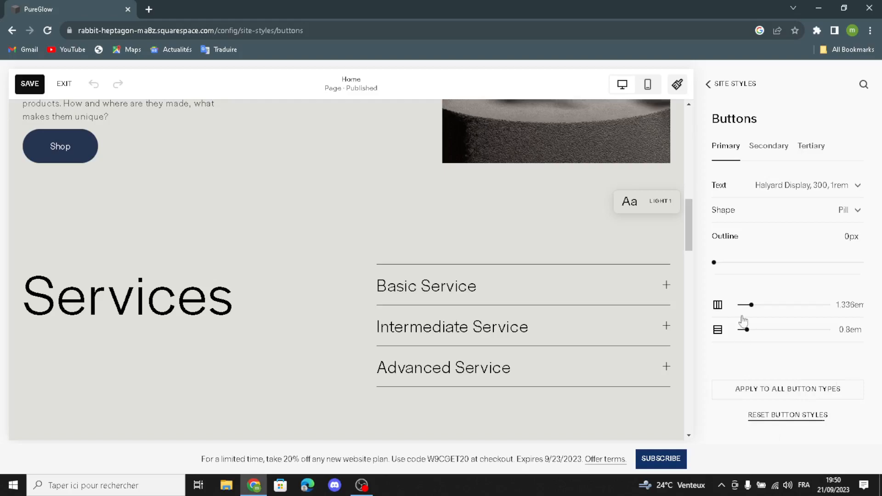
left_click(707, 85)
Review the site-wide Image Blocks settings for the poster and card layouts, and close Site Styles
left_click(723, 282)
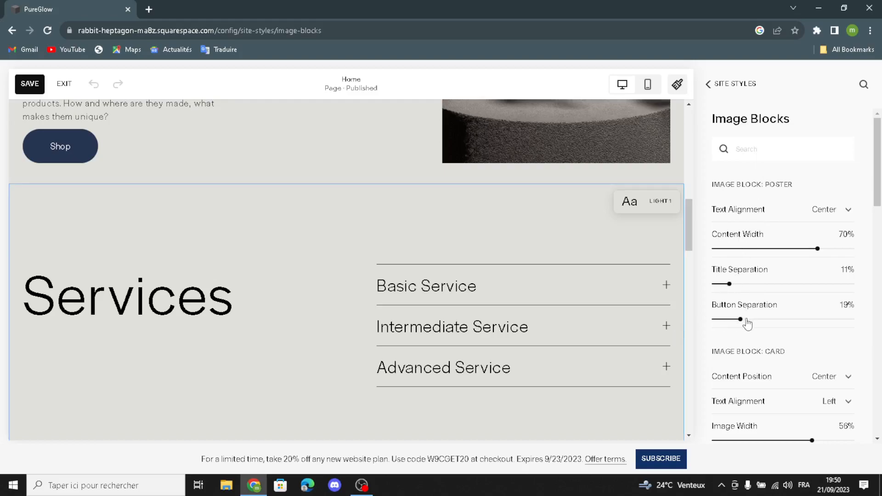
scroll(750, 333, "down", 1)
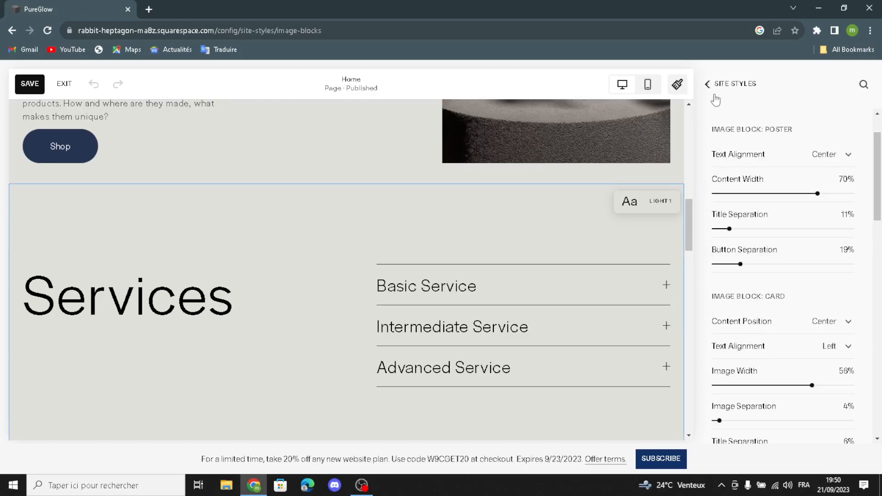
left_click(701, 90)
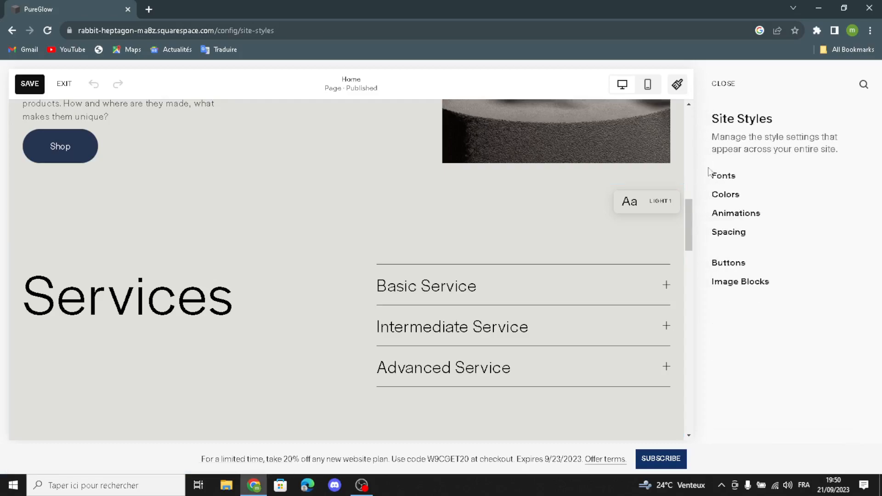
left_click(724, 85)
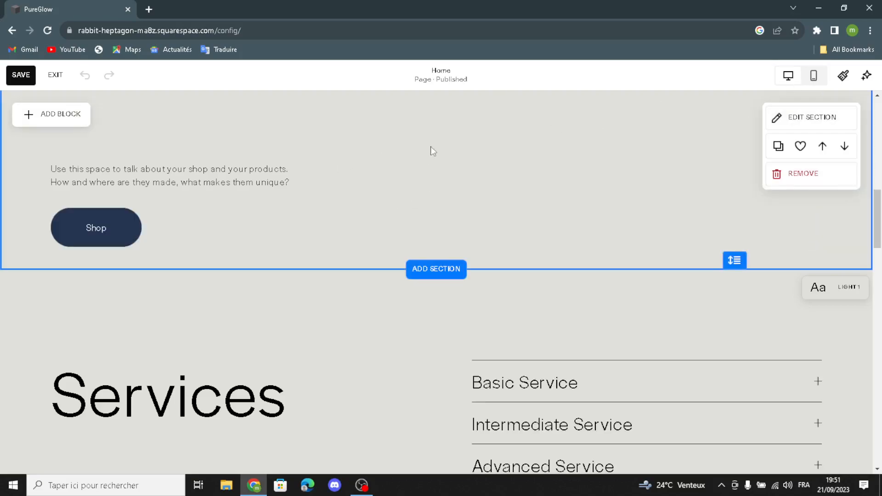
Open the site header for editing and examine its site title, logo image and mobile logo options
scroll(433, 152, "up", 10)
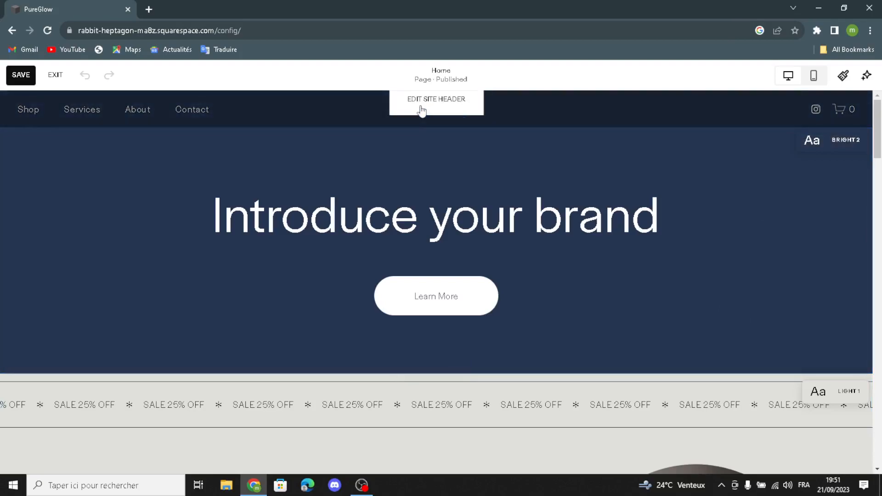
left_click(421, 110)
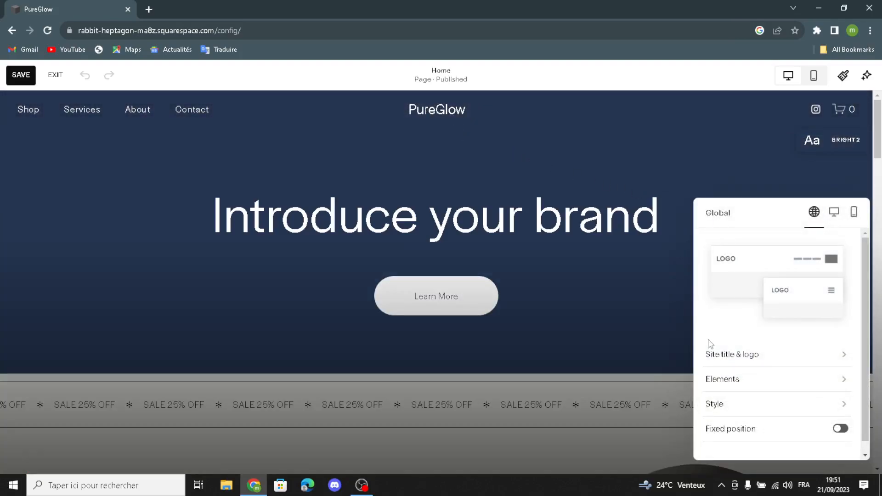
left_click(715, 357)
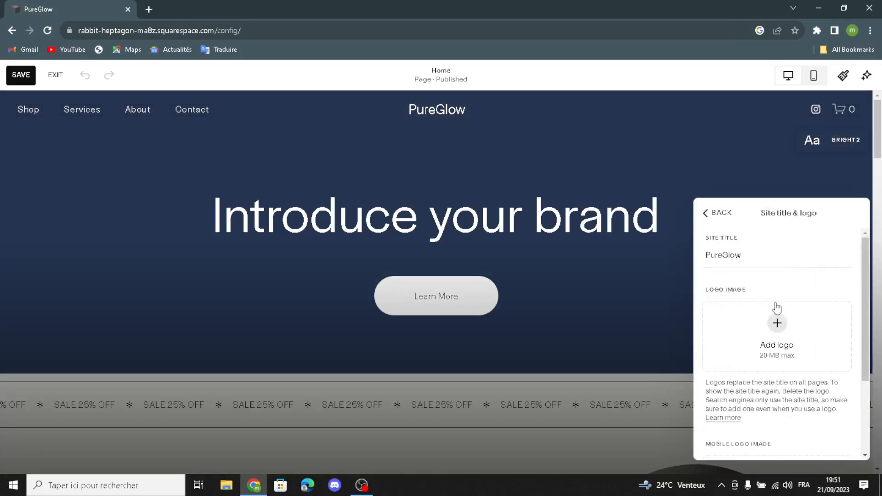
left_click(755, 254)
left_click(784, 252)
left_click(798, 316)
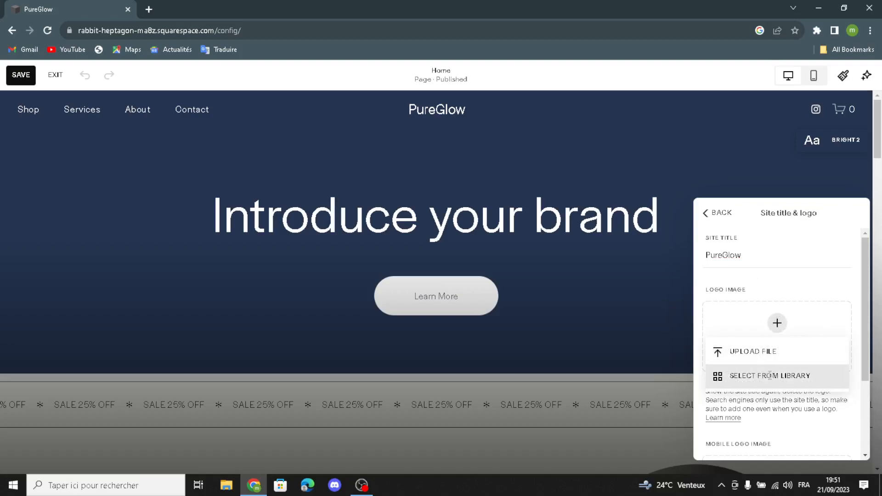
left_click(778, 294)
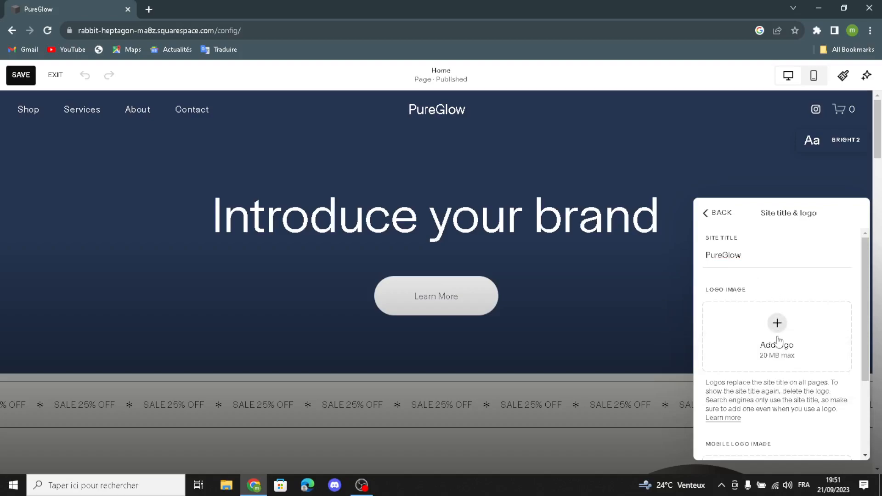
scroll(776, 349, "down", 3)
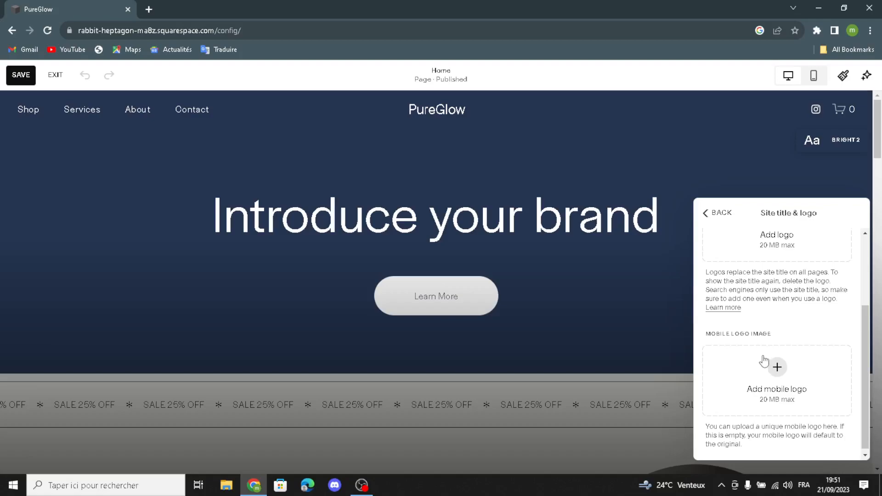
scroll(763, 360, "up", 3)
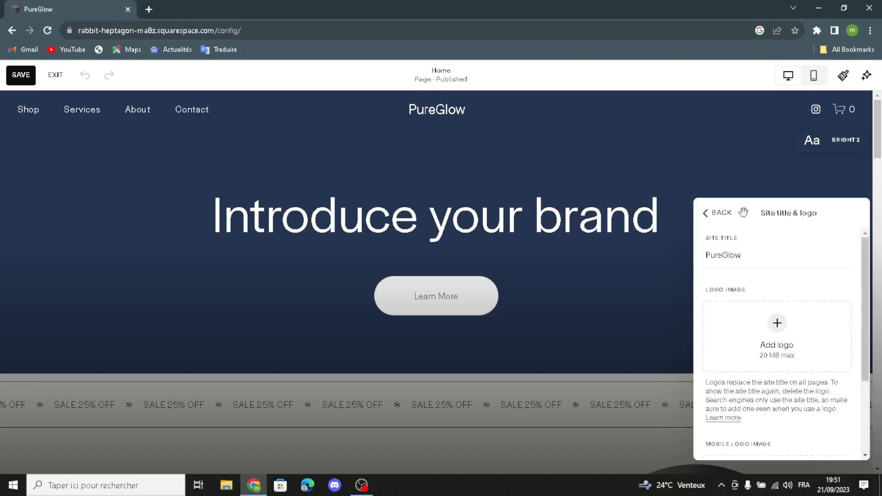
left_click(721, 222)
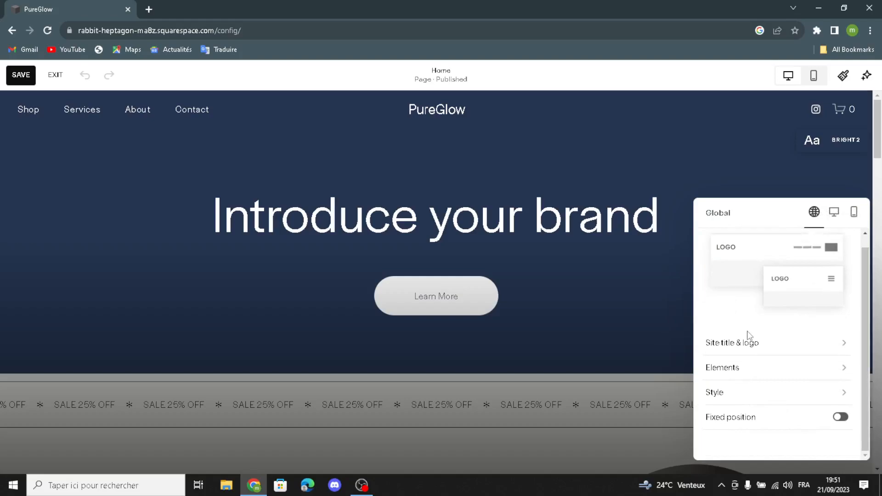
Enable the button element in the site header, keeping its Get Started label
left_click(728, 370)
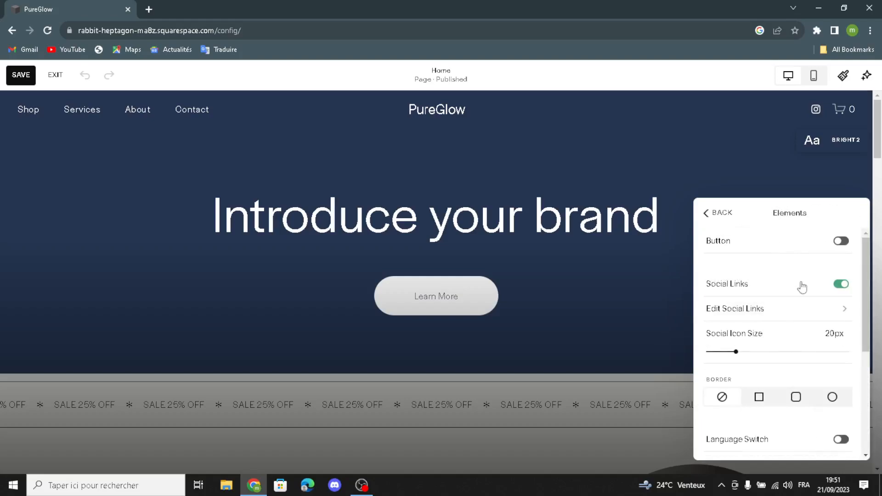
left_click(840, 242)
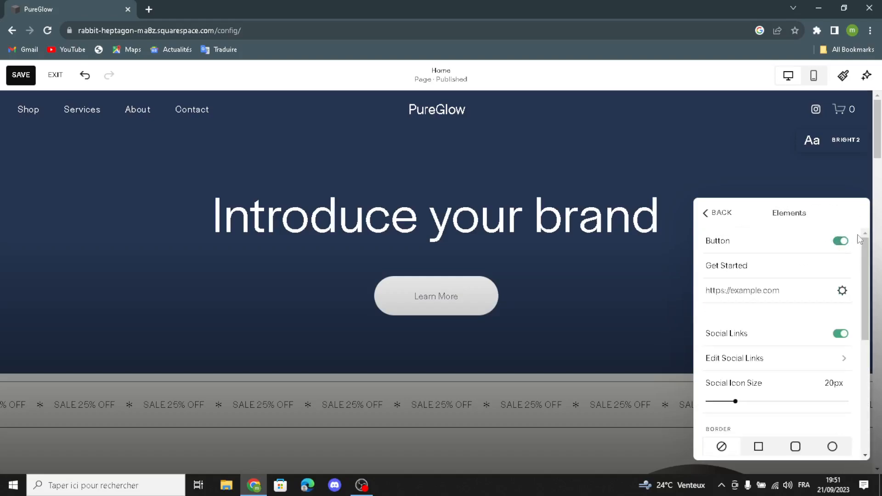
left_click_drag(753, 266, 805, 264)
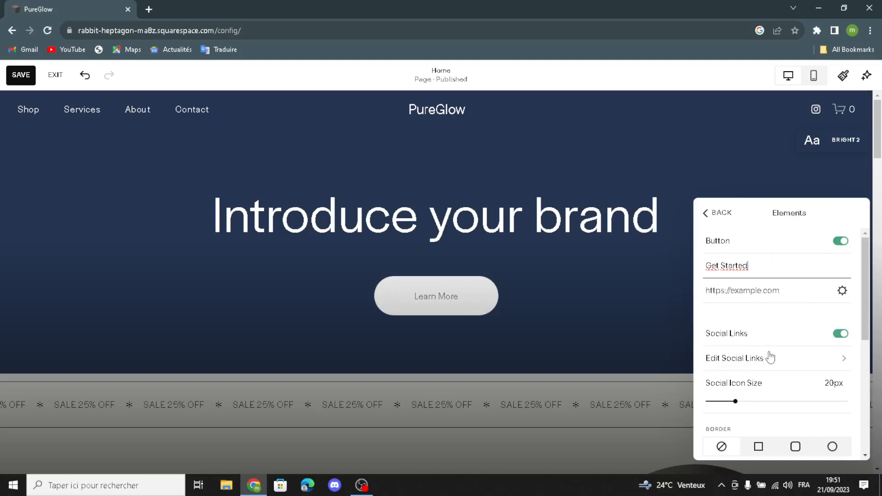
Change the header's cart icon to the solid black shopping bag with open handles
scroll(758, 361, "down", 1)
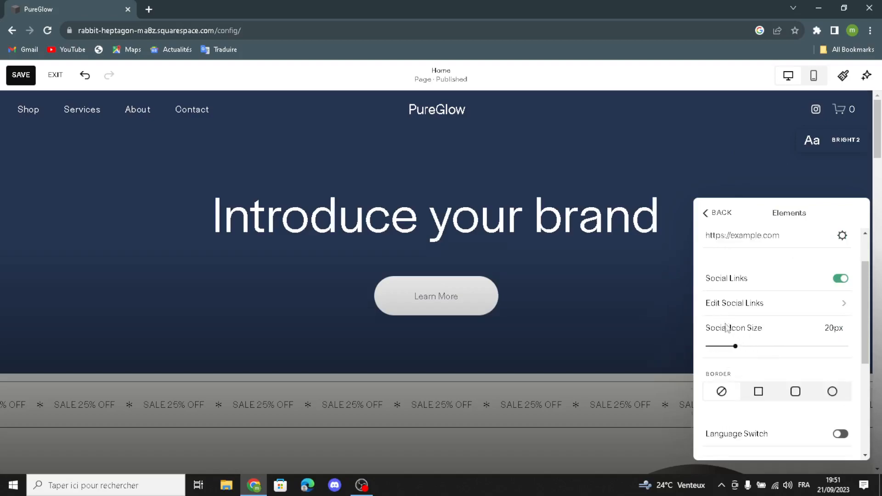
scroll(729, 355, "down", 4)
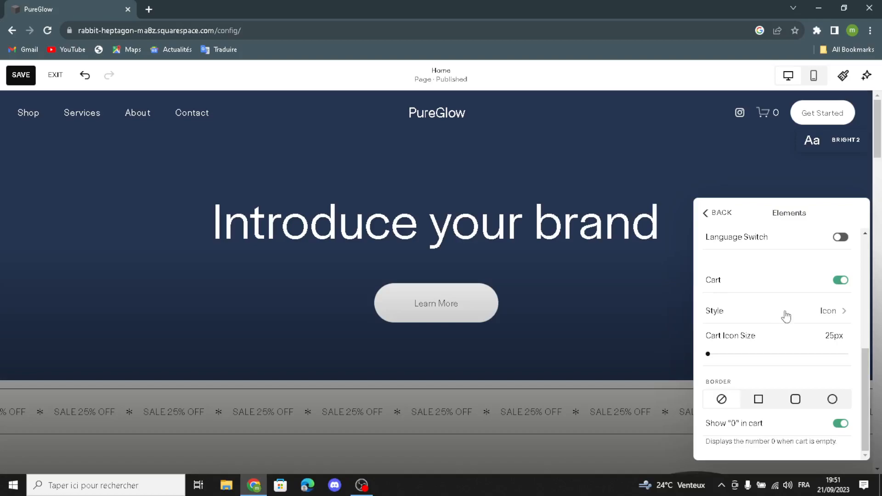
left_click(765, 310)
left_click(720, 284)
left_click(705, 212)
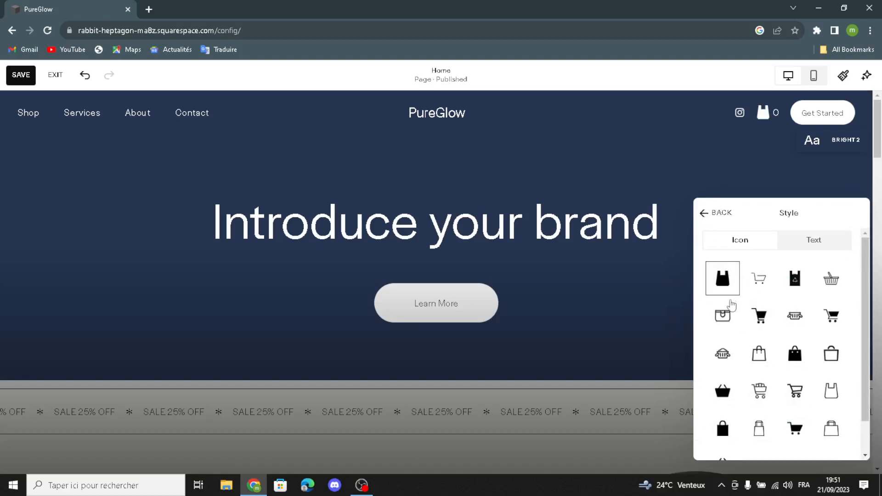
Turn off showing "0" in the empty cart and leave the header editor
scroll(756, 362, "down", 5)
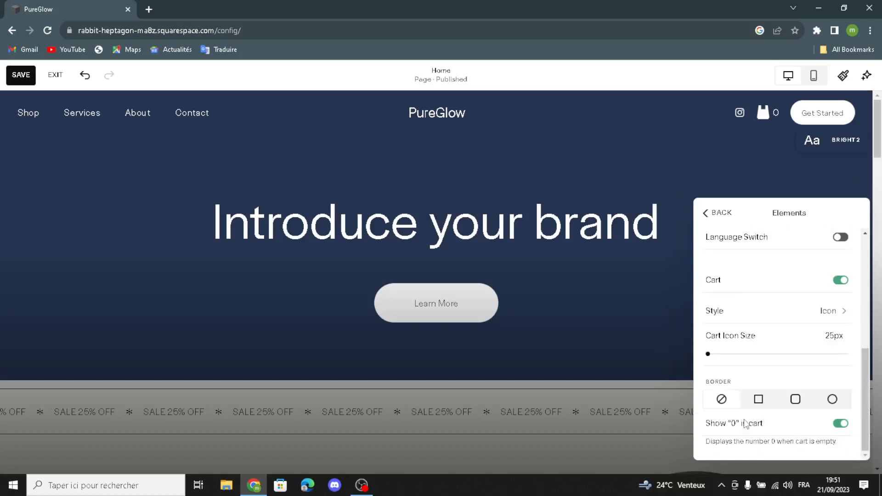
left_click(838, 424)
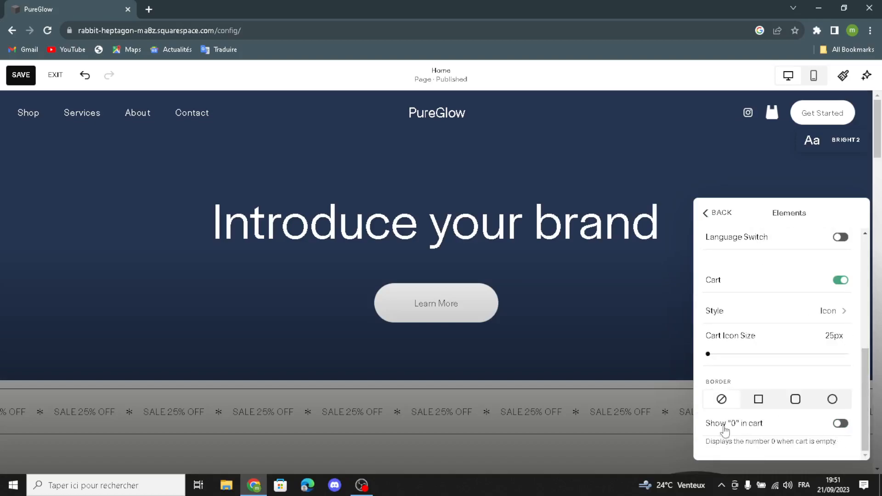
left_click(625, 179)
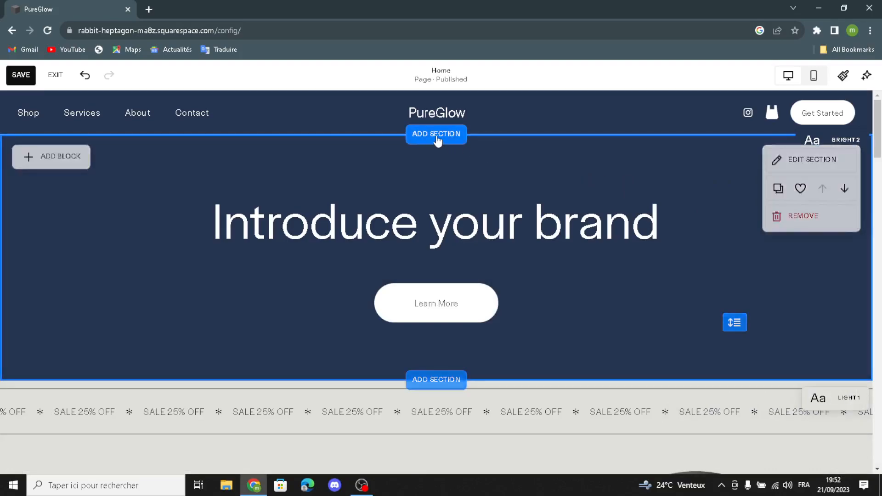
View the options for adding a section above the homepage's intro section, and close them
left_click(436, 133)
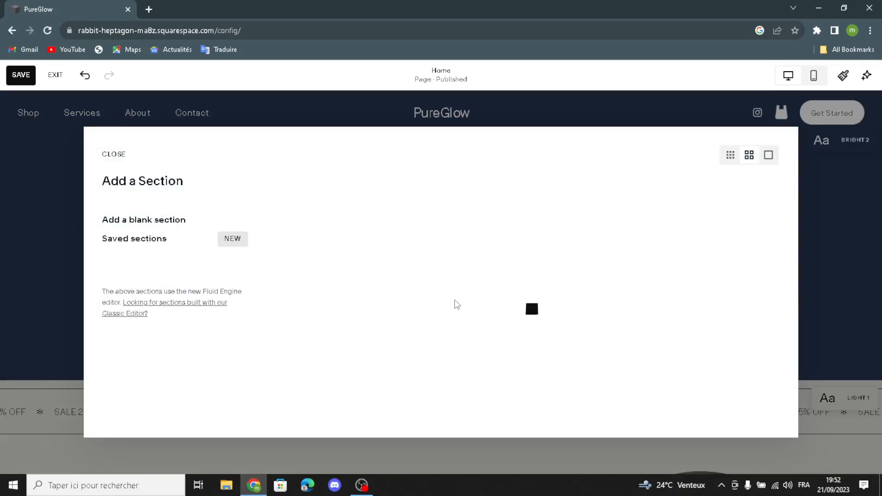
left_click(114, 154)
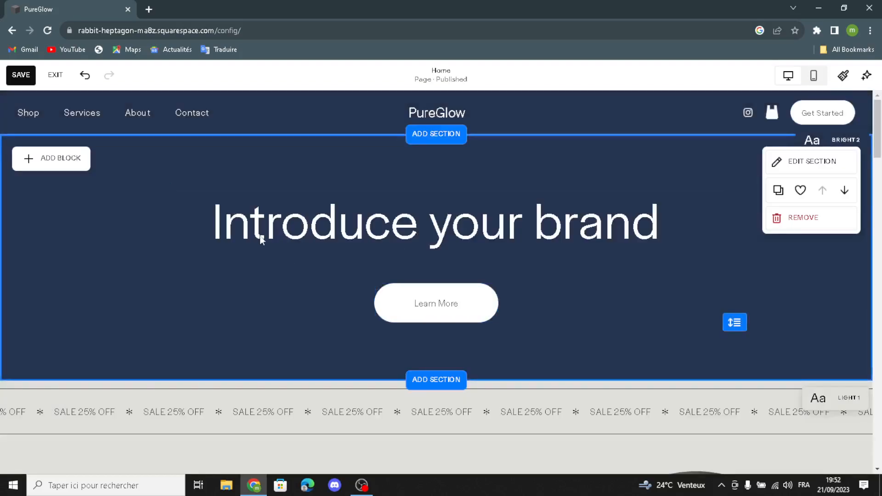
View the text formatting options of the "Introduce your brand" heading in the homepage's intro section
left_click(263, 211)
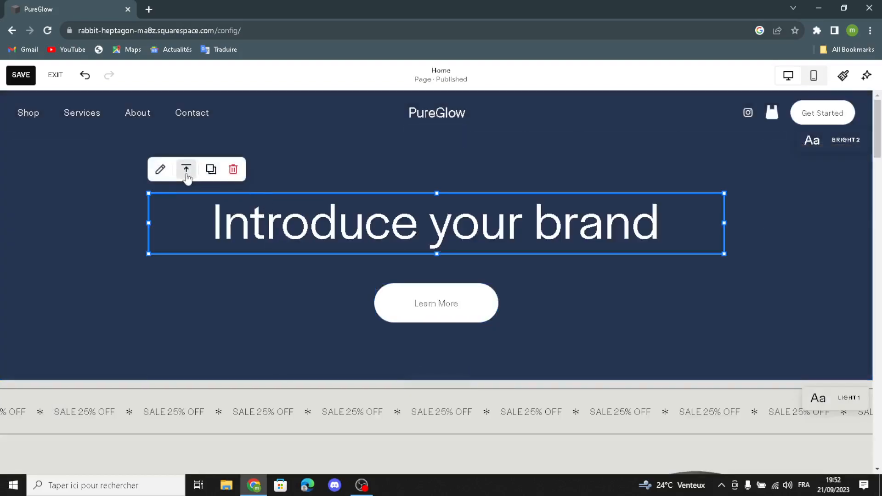
left_click(160, 171)
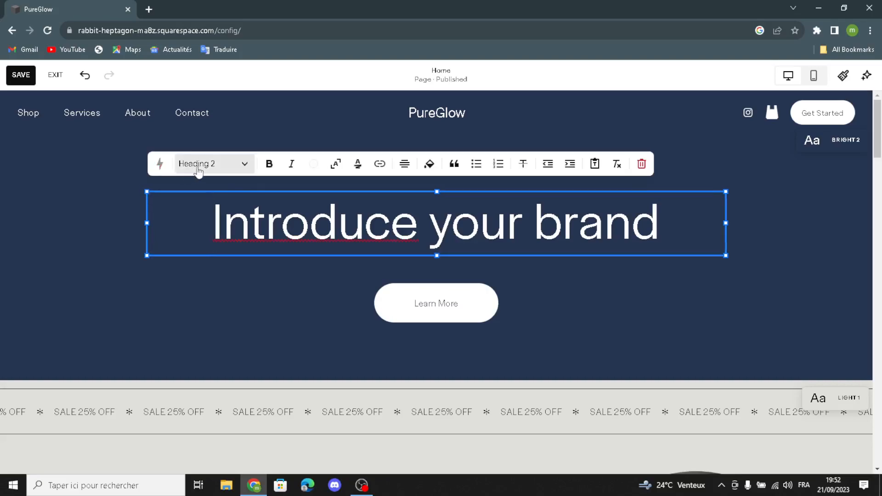
left_click(167, 188)
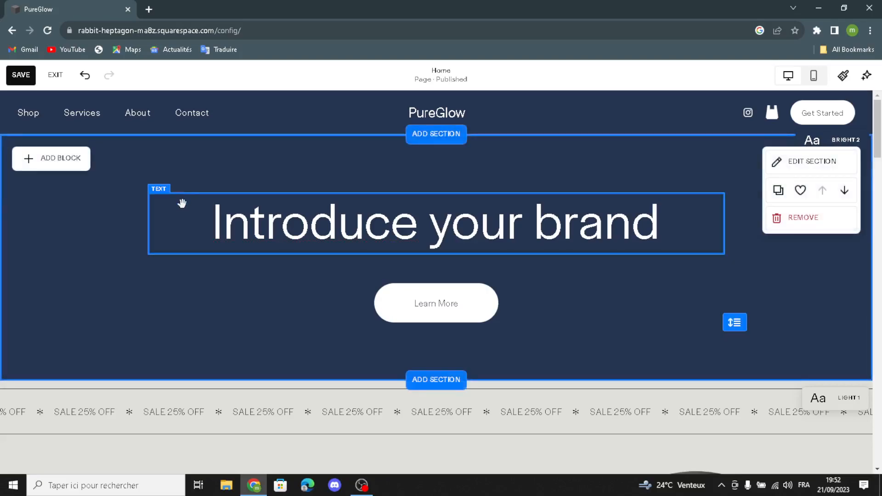
left_click(193, 197)
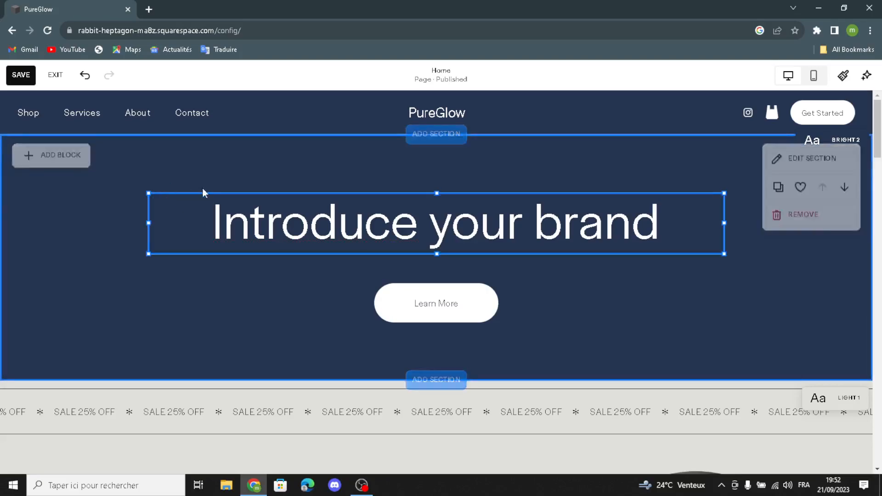
View the list of blocks that can be added to the intro section, and close it
left_click(78, 204)
left_click(47, 160)
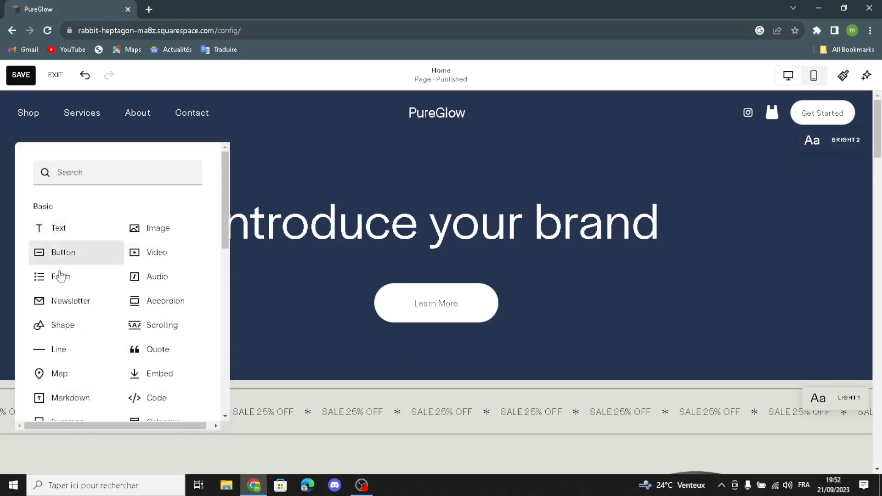
left_click(267, 166)
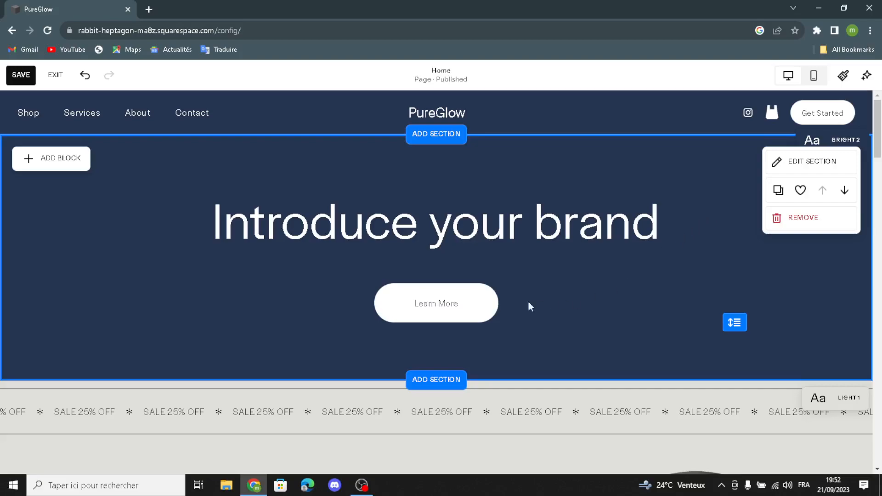
View the text and link settings of the intro section's Learn More button, and close them
left_click(436, 294)
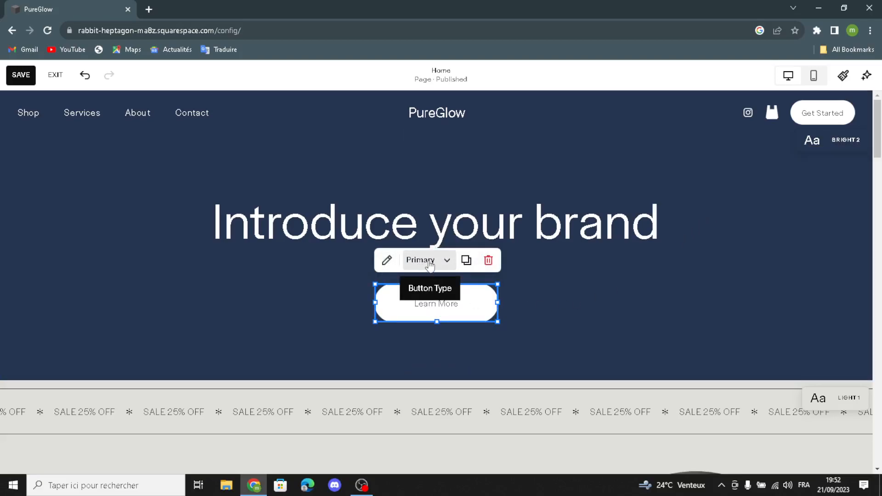
left_click(387, 260)
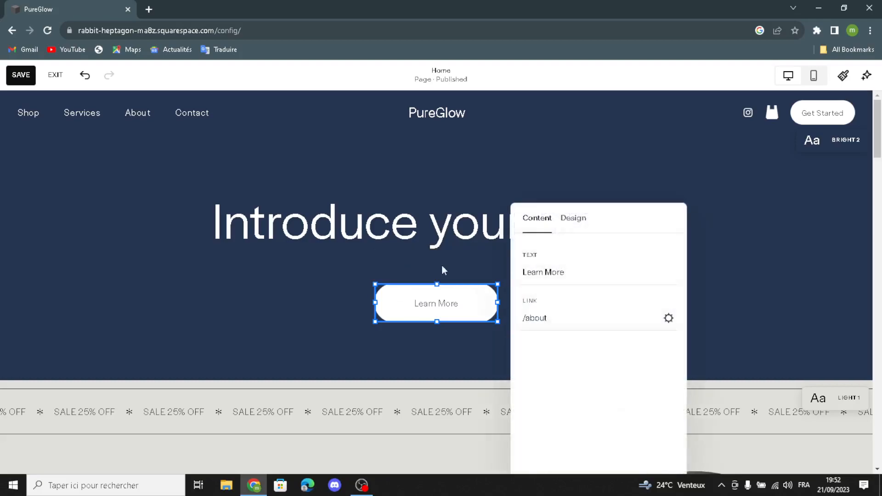
left_click(605, 281)
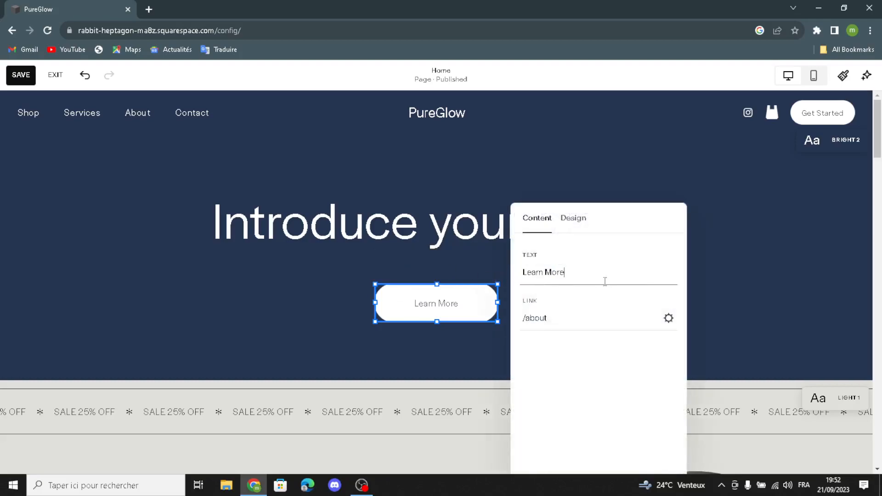
left_click(270, 238)
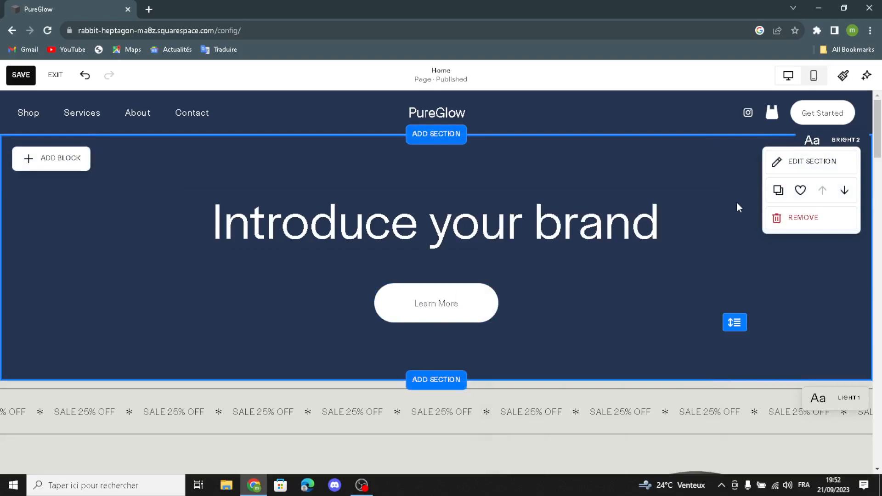
Review the intro section's format settings and remove the mountain landscape image from its background
left_click(793, 163)
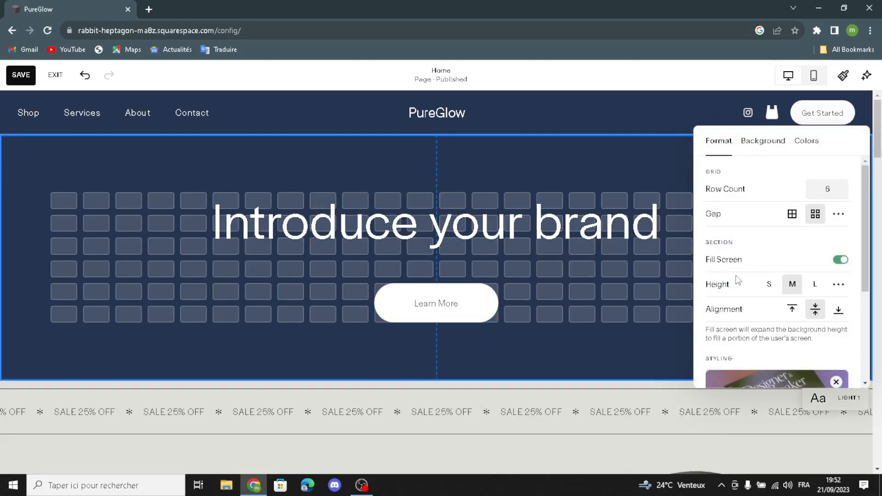
scroll(714, 317, "down", 3)
scroll(753, 263, "up", 3)
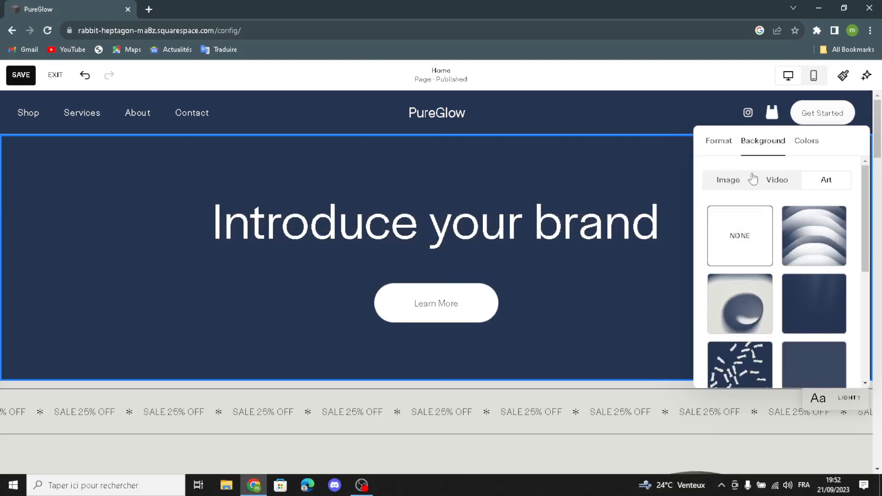
left_click(730, 182)
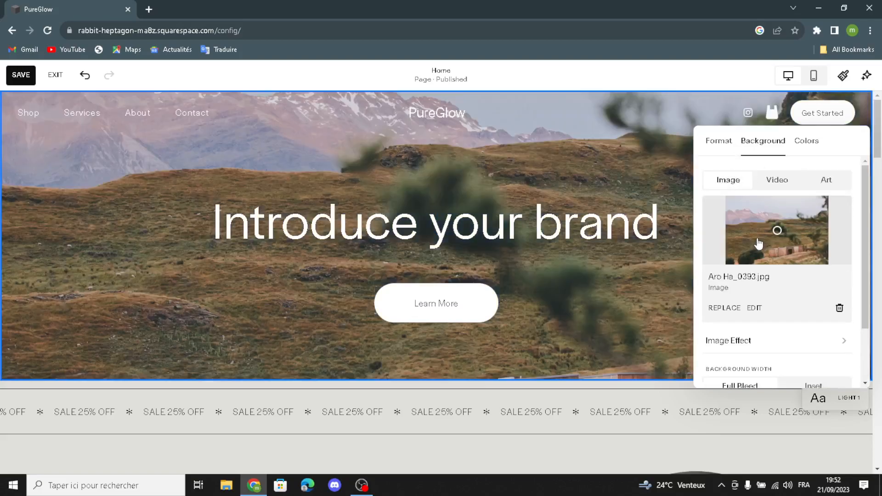
left_click(837, 308)
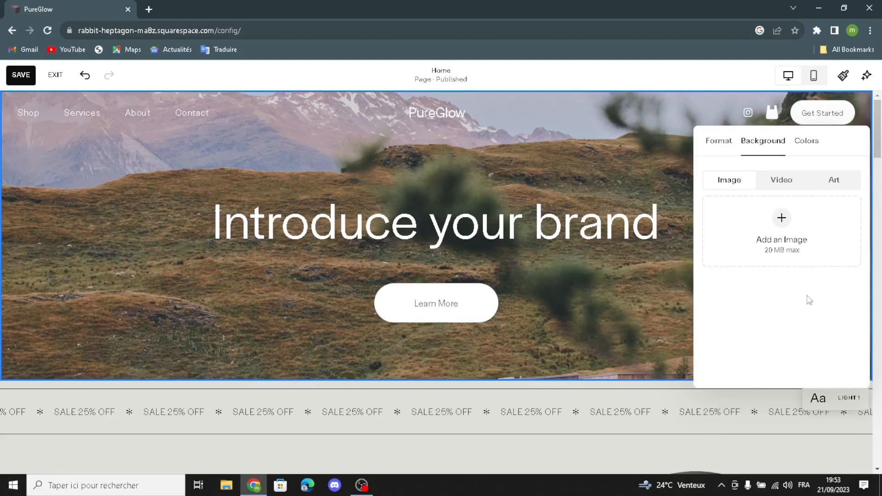
Search the free stock images for "personal care and hygiene" to use as the intro section's background
left_click(779, 222)
left_click(758, 294)
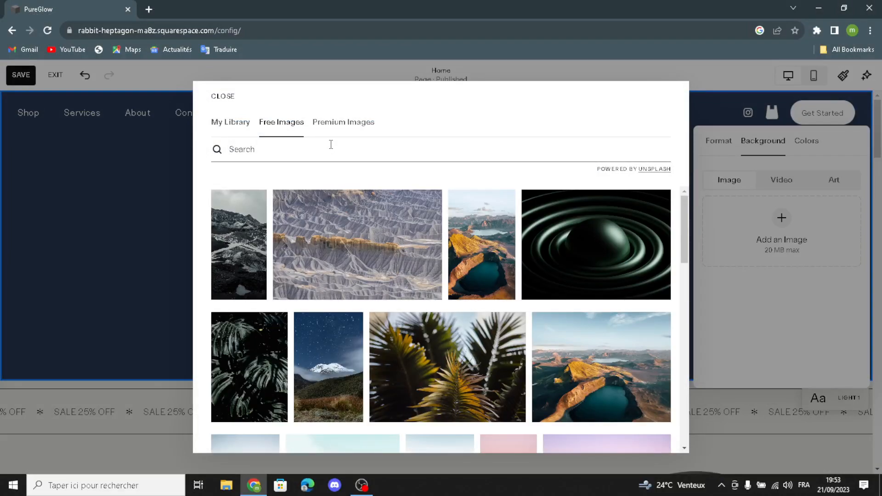
left_click(330, 144)
type("personal care and hygiene")
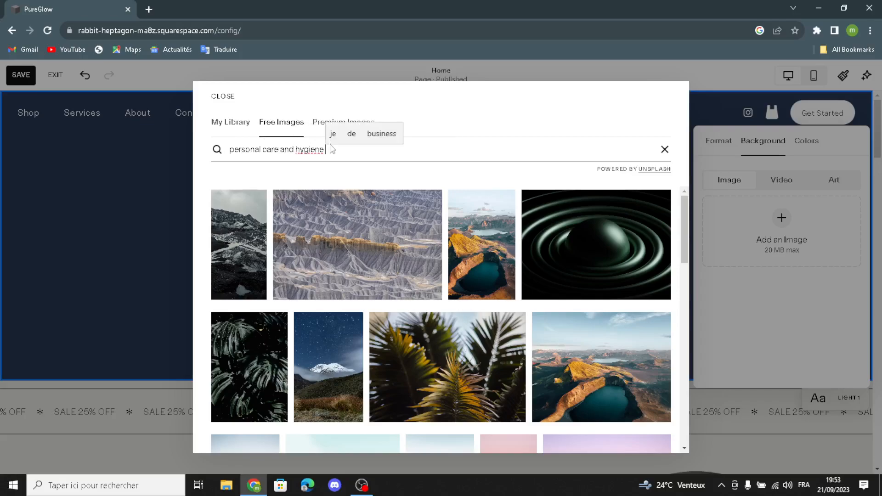
key("Return")
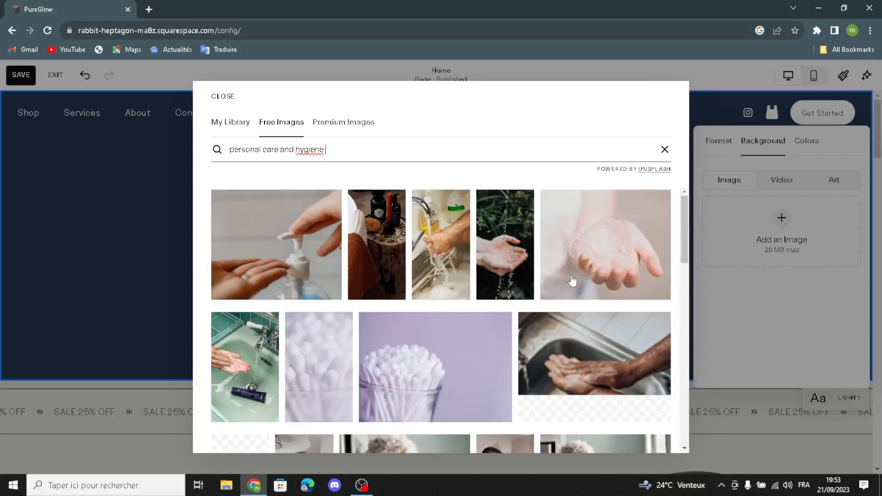
Add the free image of hands pouring liquid from an amber bottle as the intro section's background
scroll(572, 280, "down", 3)
scroll(572, 281, "down", 2)
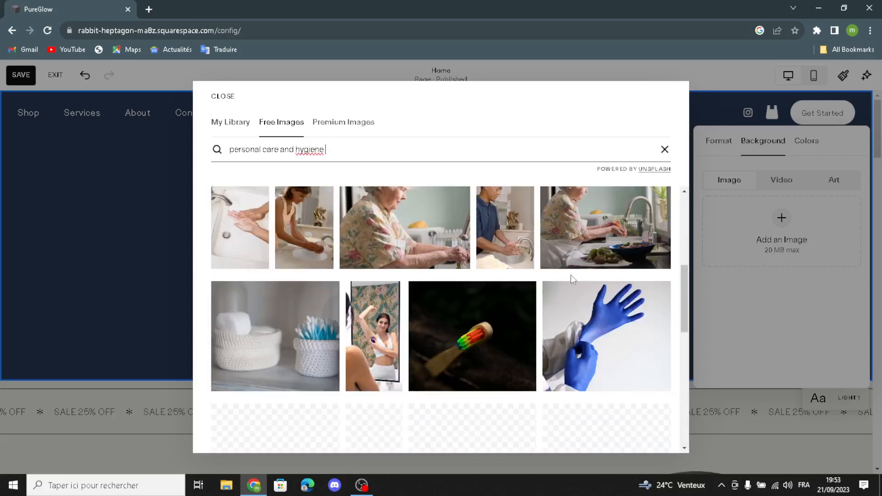
scroll(571, 275, "down", 6)
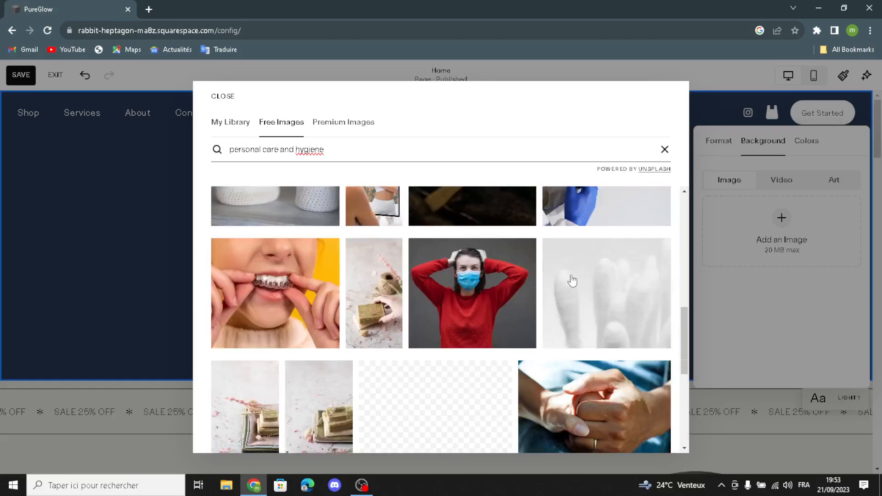
scroll(572, 293, "down", 4)
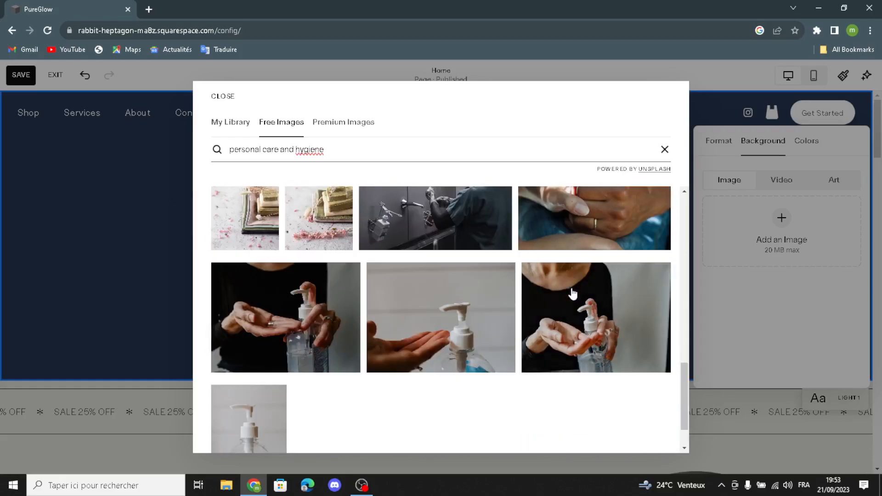
scroll(572, 294, "down", 3)
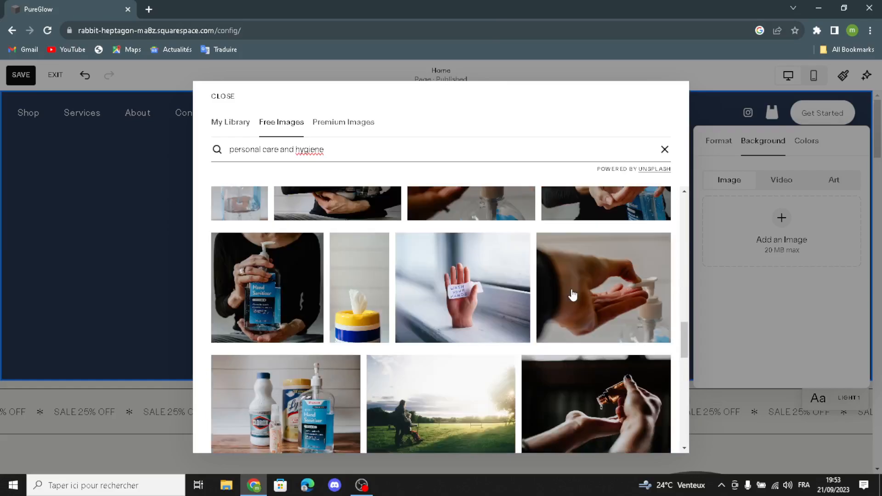
scroll(572, 295, "down", 1)
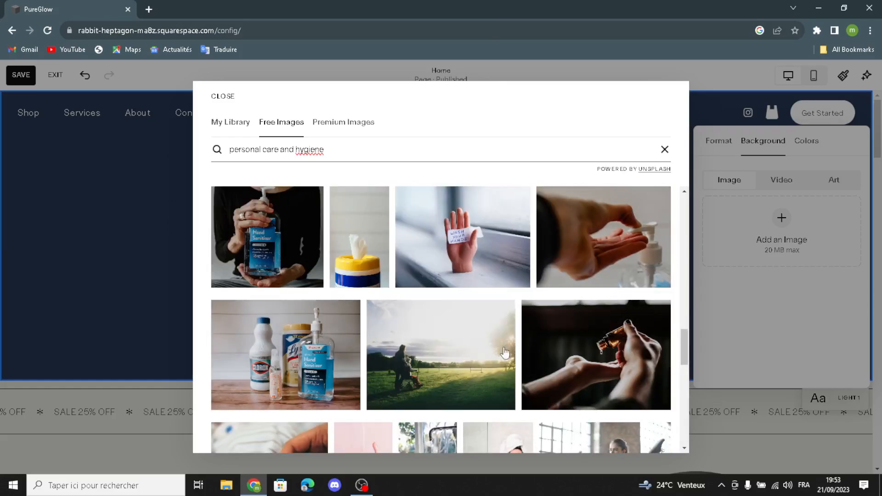
scroll(530, 356, "down", 2)
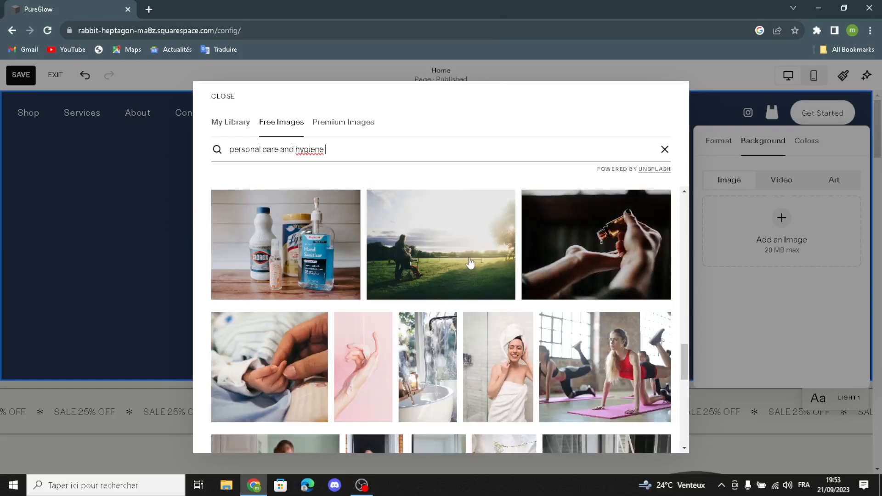
left_click(607, 257)
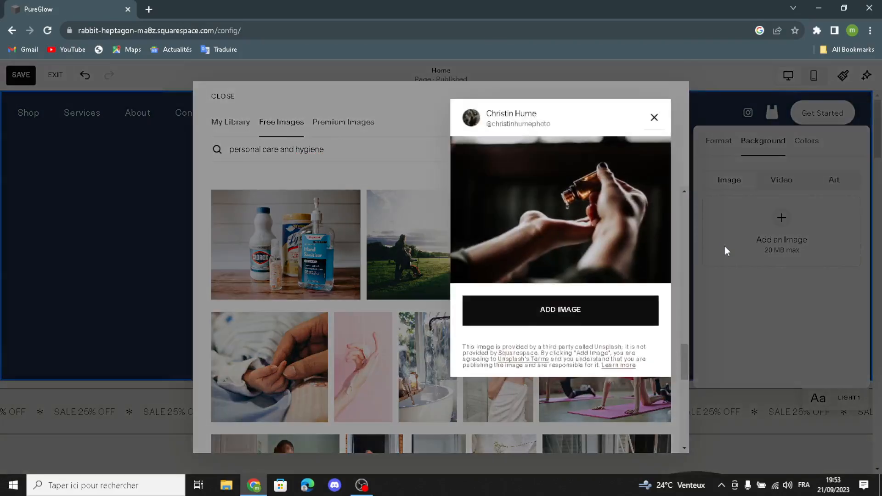
left_click(592, 310)
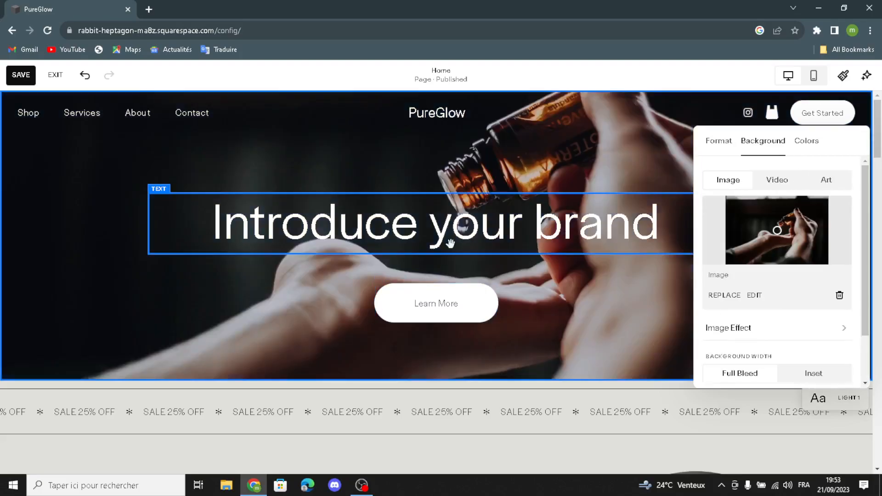
Close the intro section's settings and delete the red product image from the "Shop our product" section
scroll(448, 252, "down", 8)
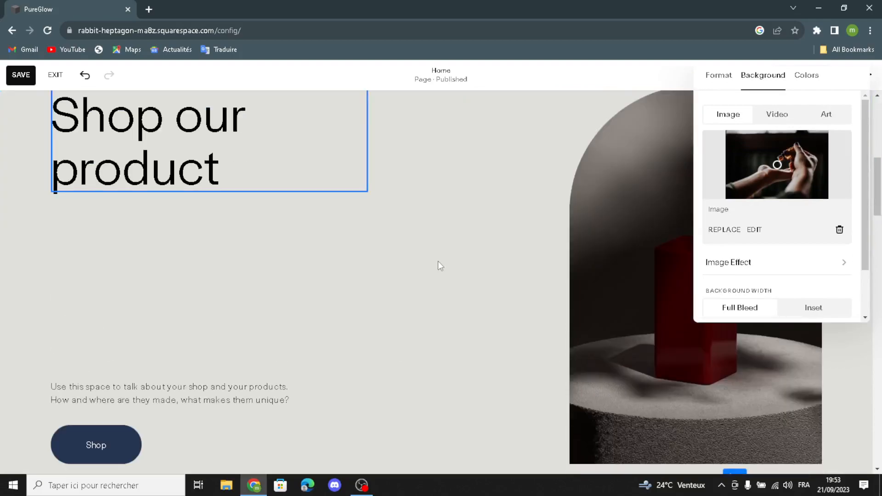
left_click(505, 213)
scroll(505, 214, "down", 3)
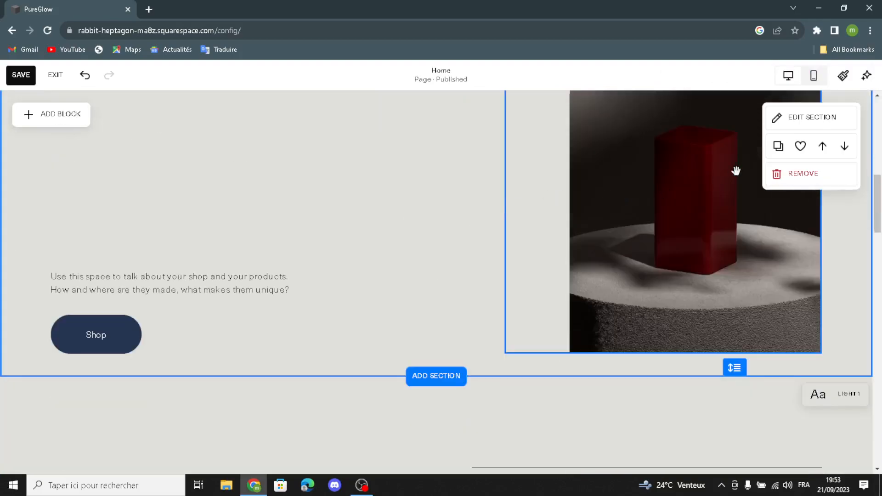
left_click(782, 175)
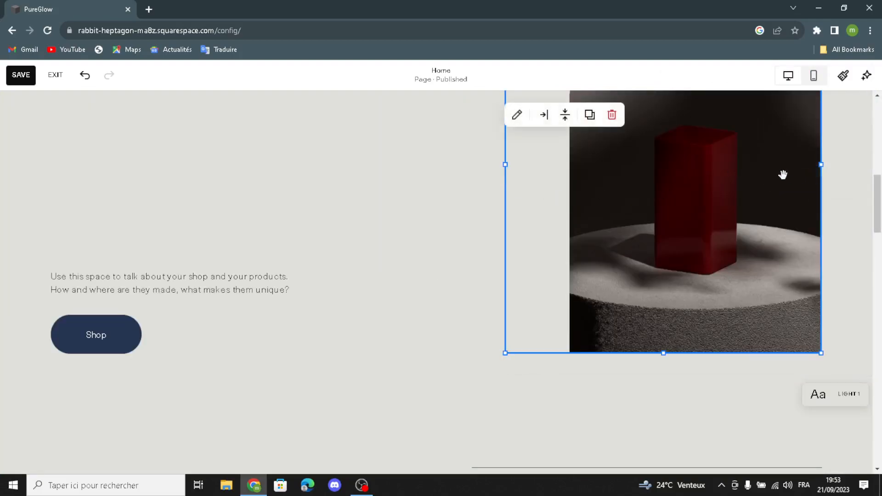
left_click(616, 116)
Add an image block to the "Shop our product" section and place it to the right of the heading
scroll(415, 159, "up", 3)
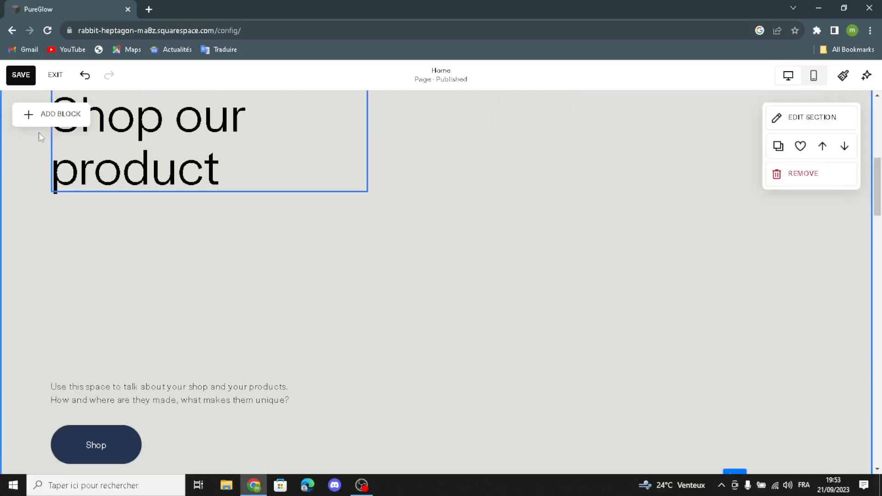
left_click(25, 113)
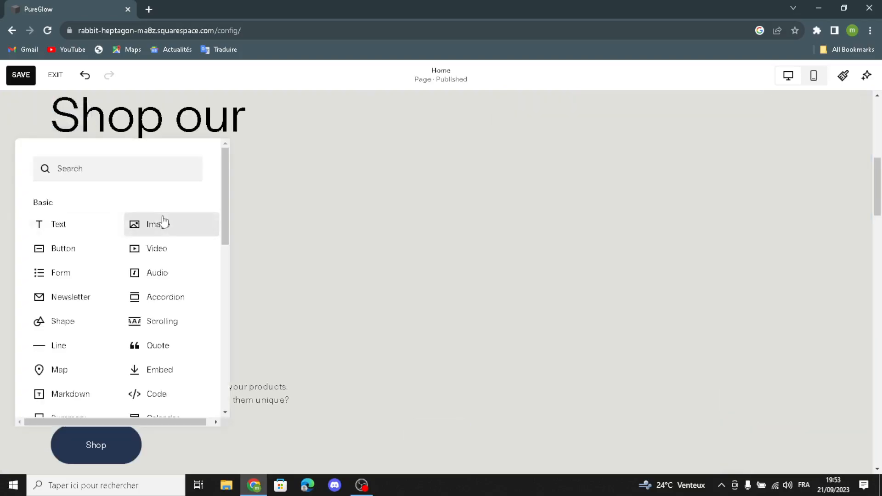
left_click(159, 224)
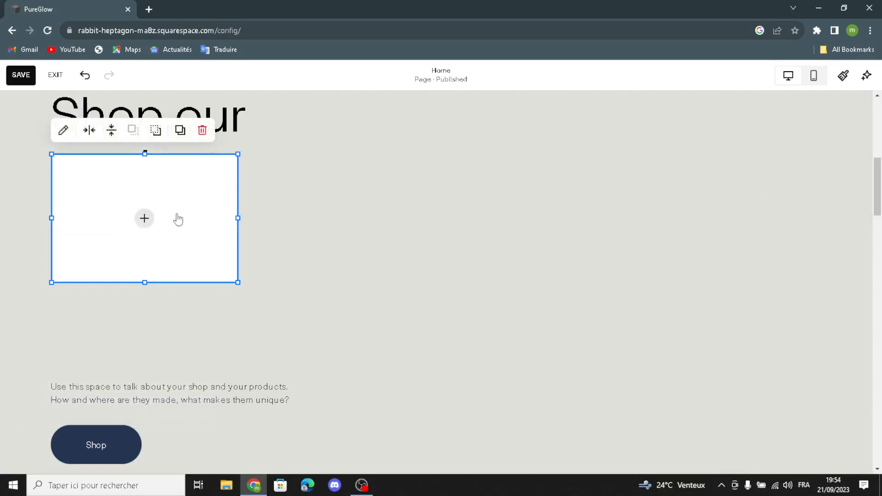
left_click_drag(367, 249, 626, 226)
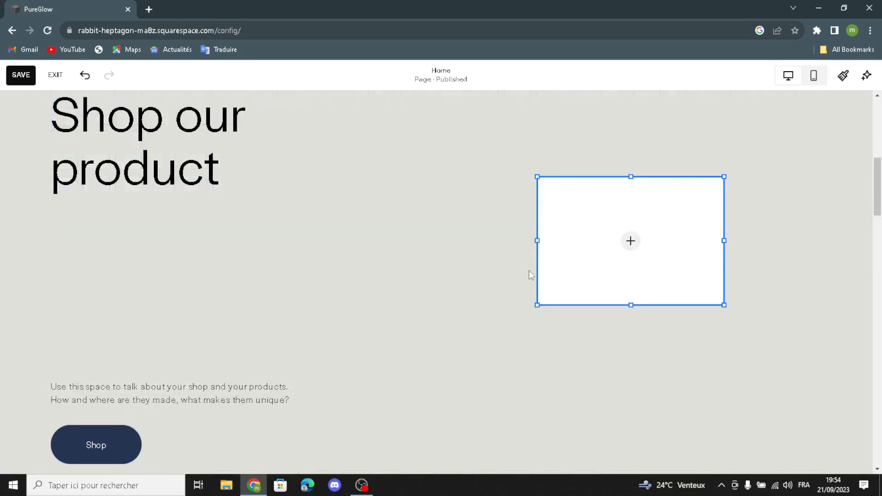
Search the free stock images for "pesonal care and hygiene" and add the hand beside a pump bottle to the empty image block
left_click(628, 240)
left_click(605, 288)
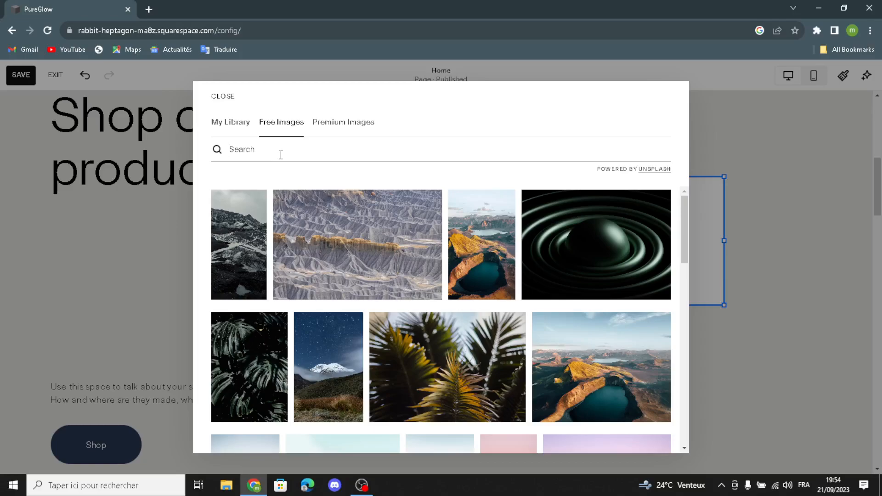
type("pes")
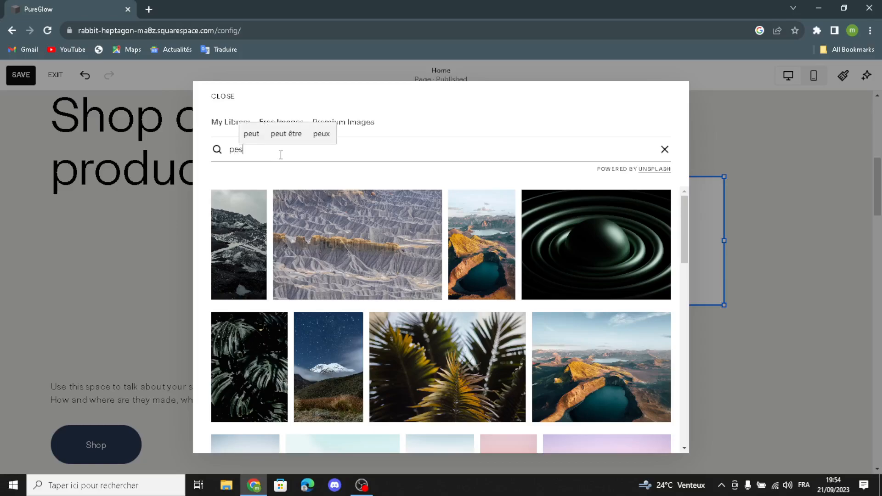
type("onal ")
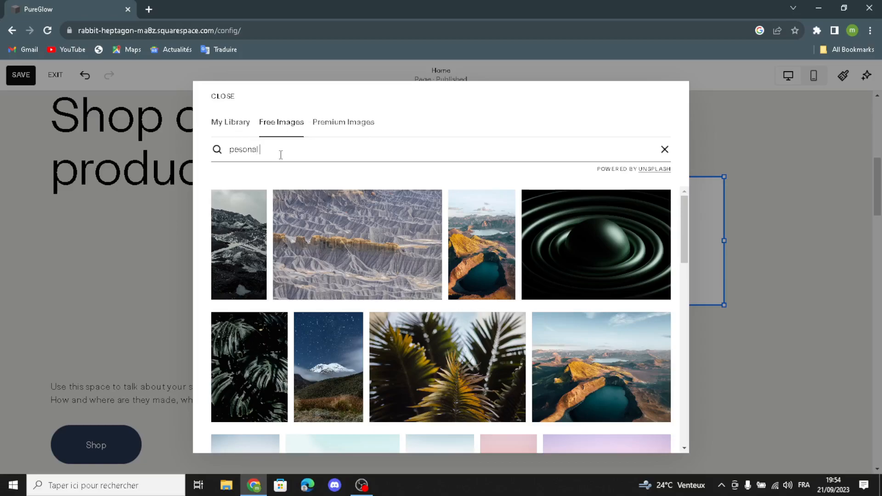
type("care and")
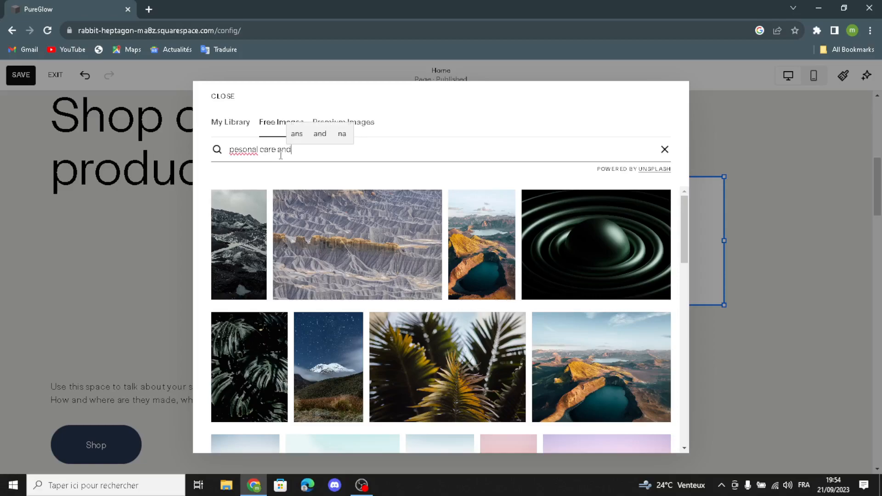
type(" hygie,e")
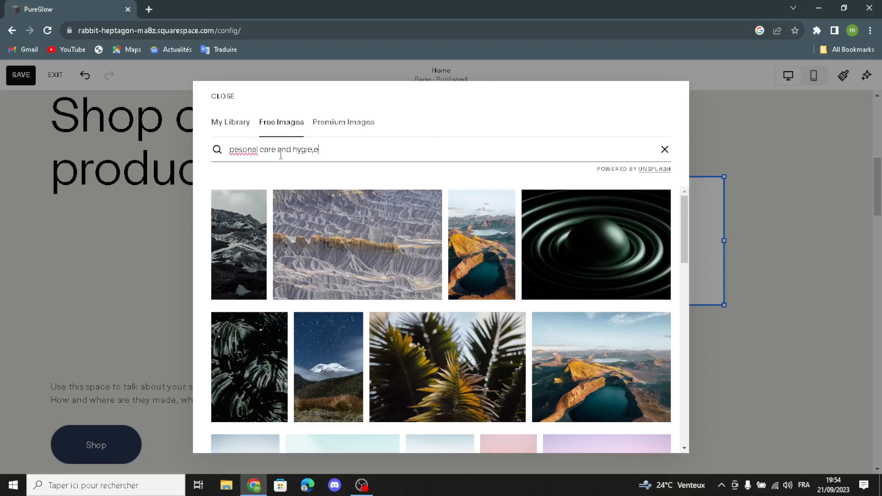
key("BackSpace")
key("BackSpace")
type("ne")
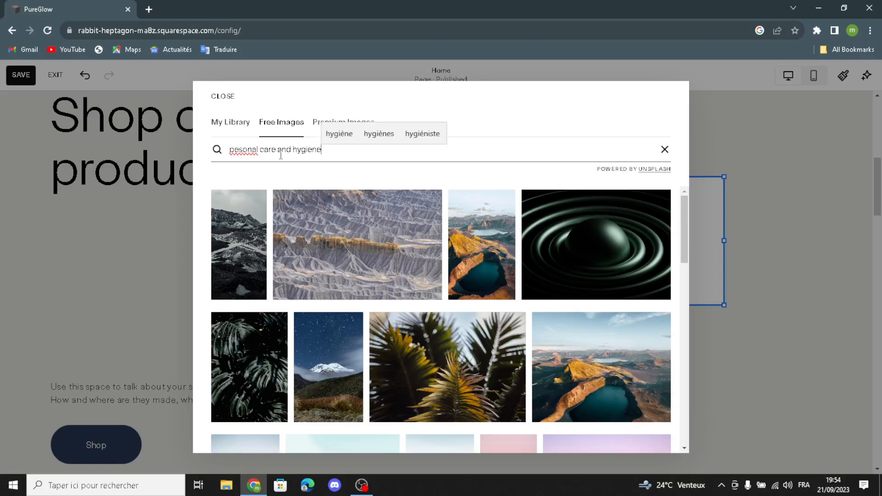
key("Return")
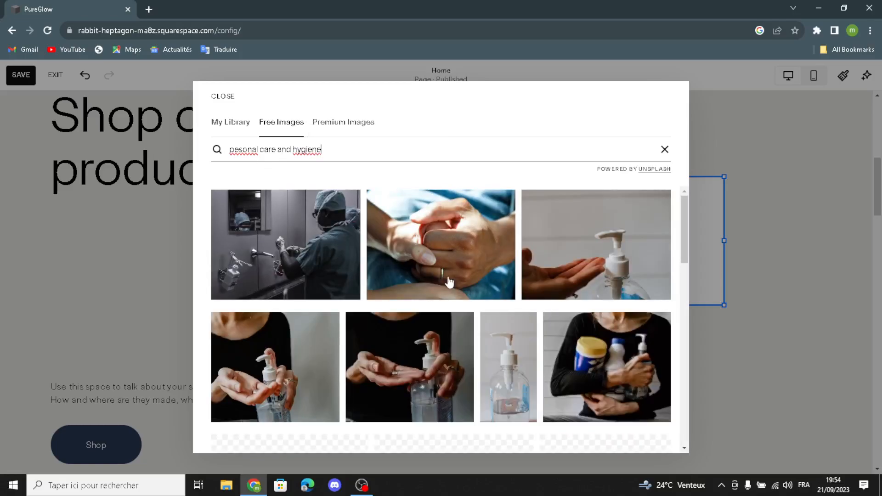
left_click(605, 218)
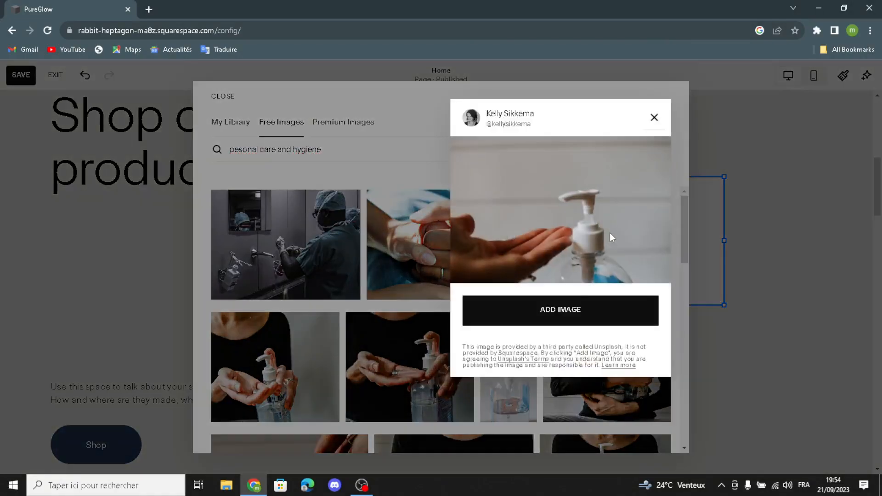
left_click(569, 314)
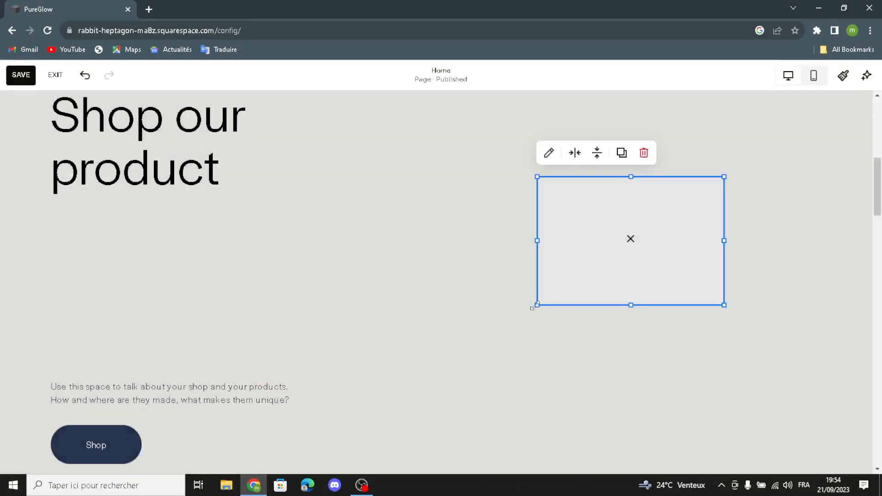
Enlarge the hand-sanitizer image block and position it beside the "Shop our product" heading, filling most of the section's right half
left_click_drag(532, 307, 438, 180)
left_click_drag(555, 207, 597, 140)
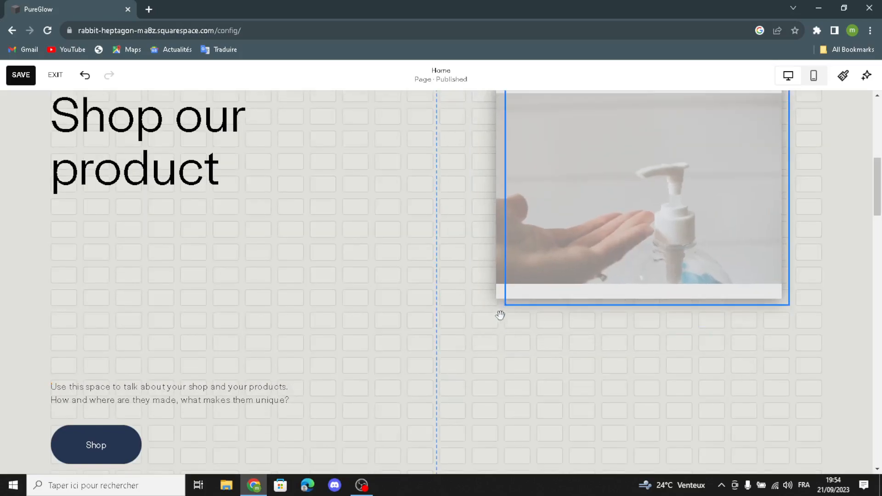
left_click_drag(490, 337, 471, 356)
scroll(420, 275, "up", 2)
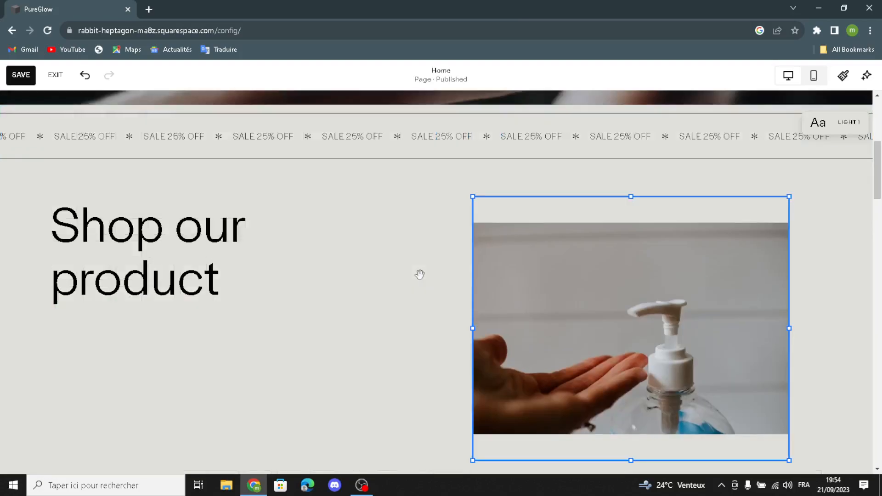
scroll(419, 274, "down", 1)
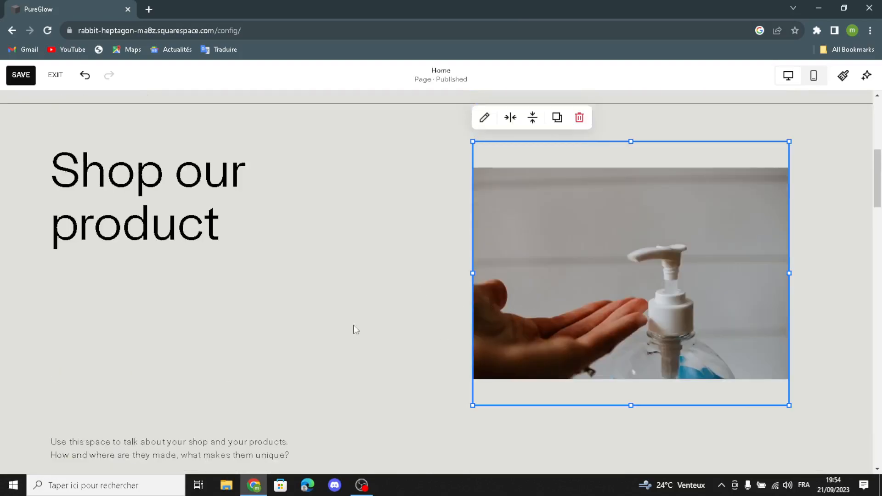
Review the homepage sections down to Services and save the changes to the page
scroll(228, 317, "down", 4)
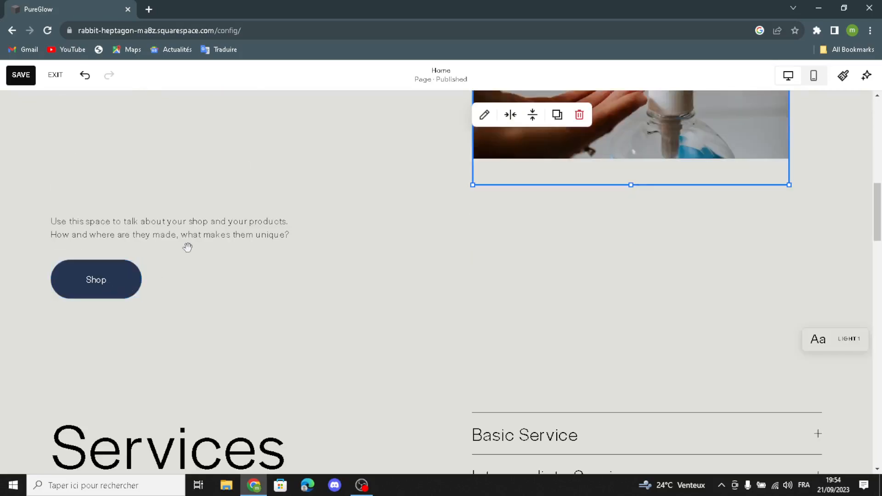
scroll(374, 318, "down", 3)
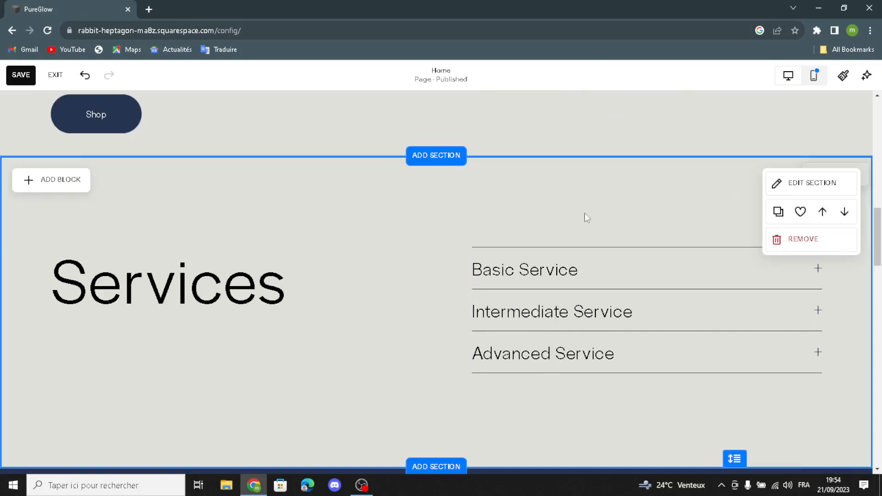
scroll(289, 269, "up", 12)
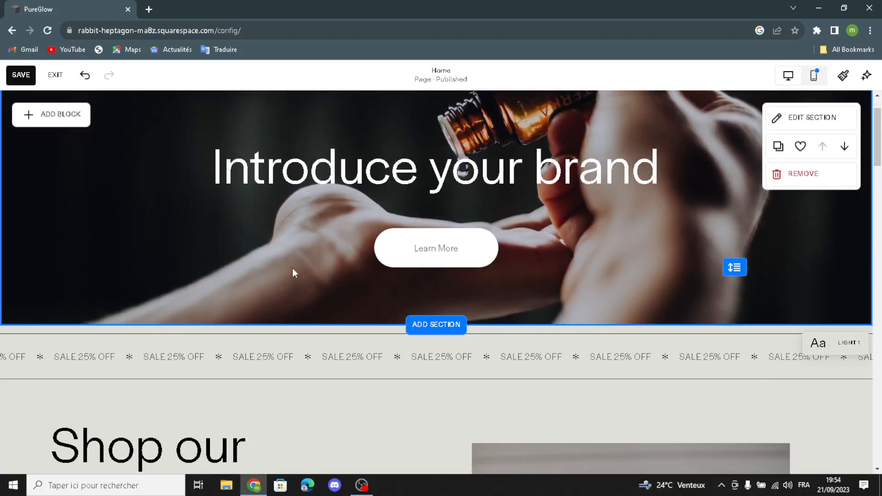
left_click(30, 78)
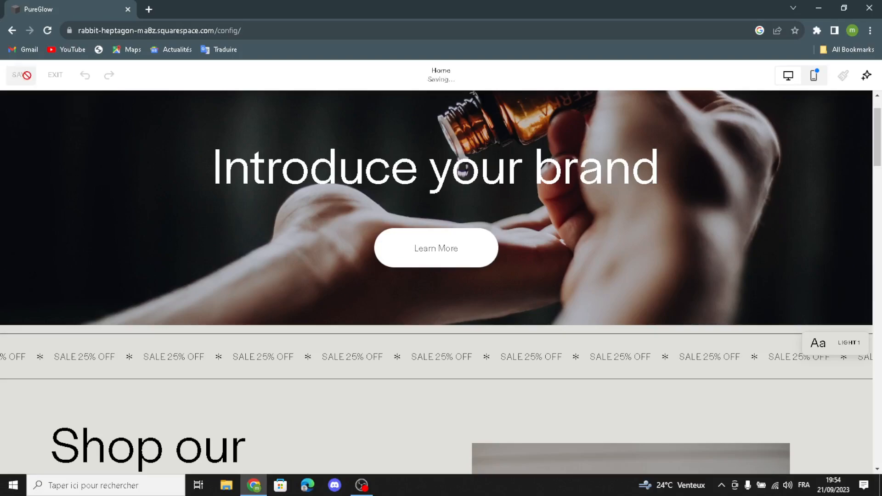